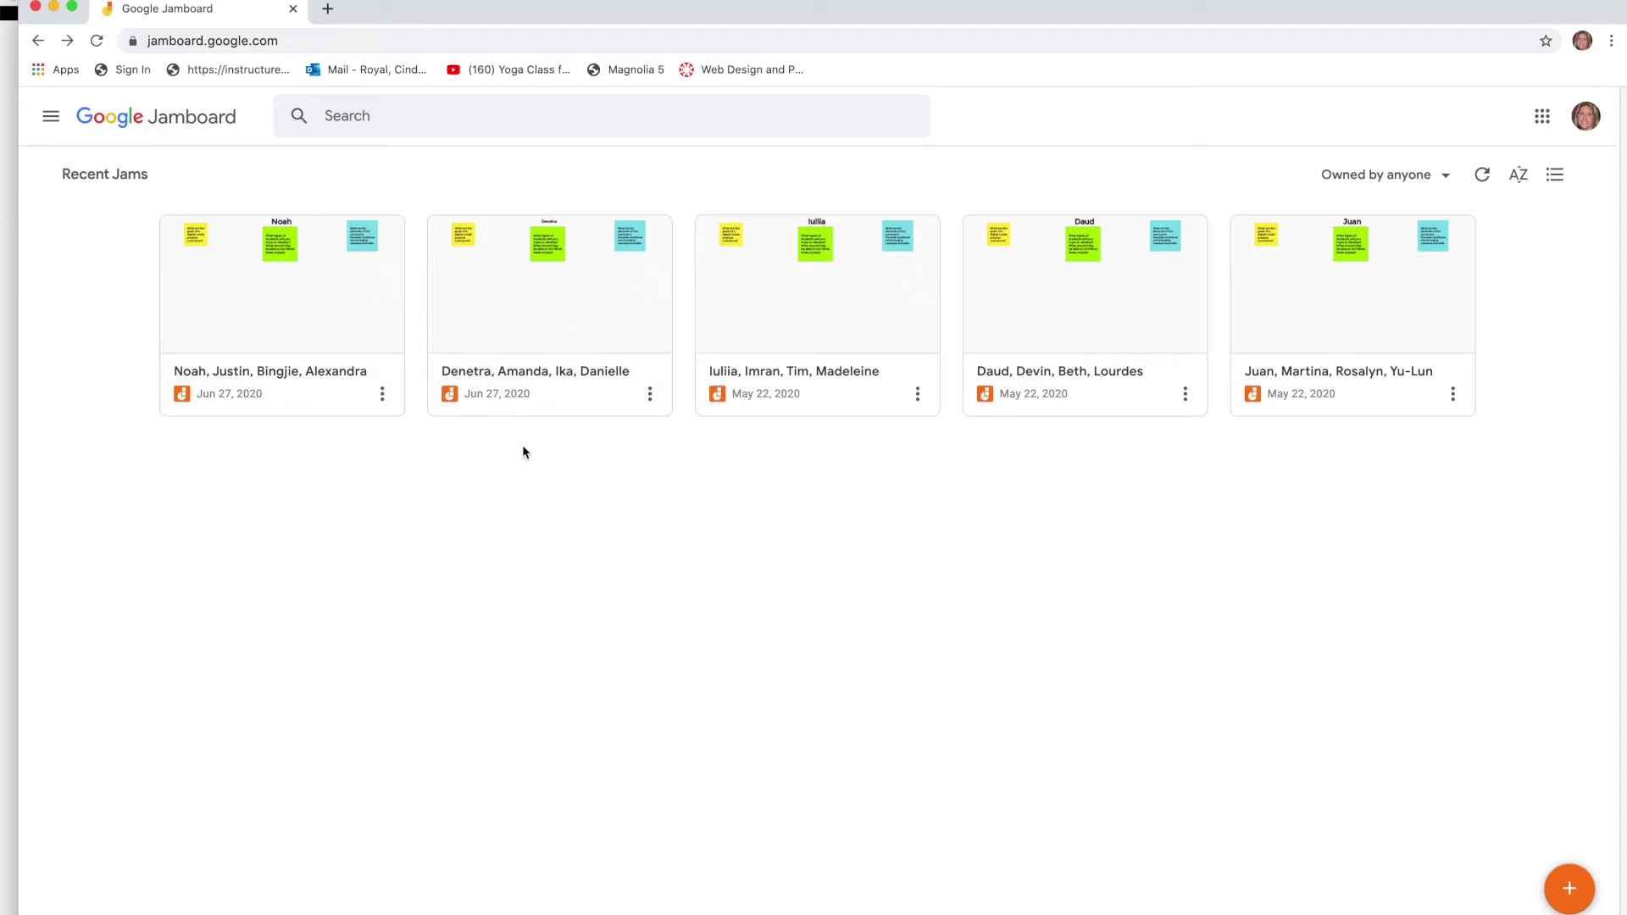
Open the second group's jam, advance to frame 2 (Amanda), and start a new sticky note.
{"action": "left_click", "coordinate": [544, 329]}
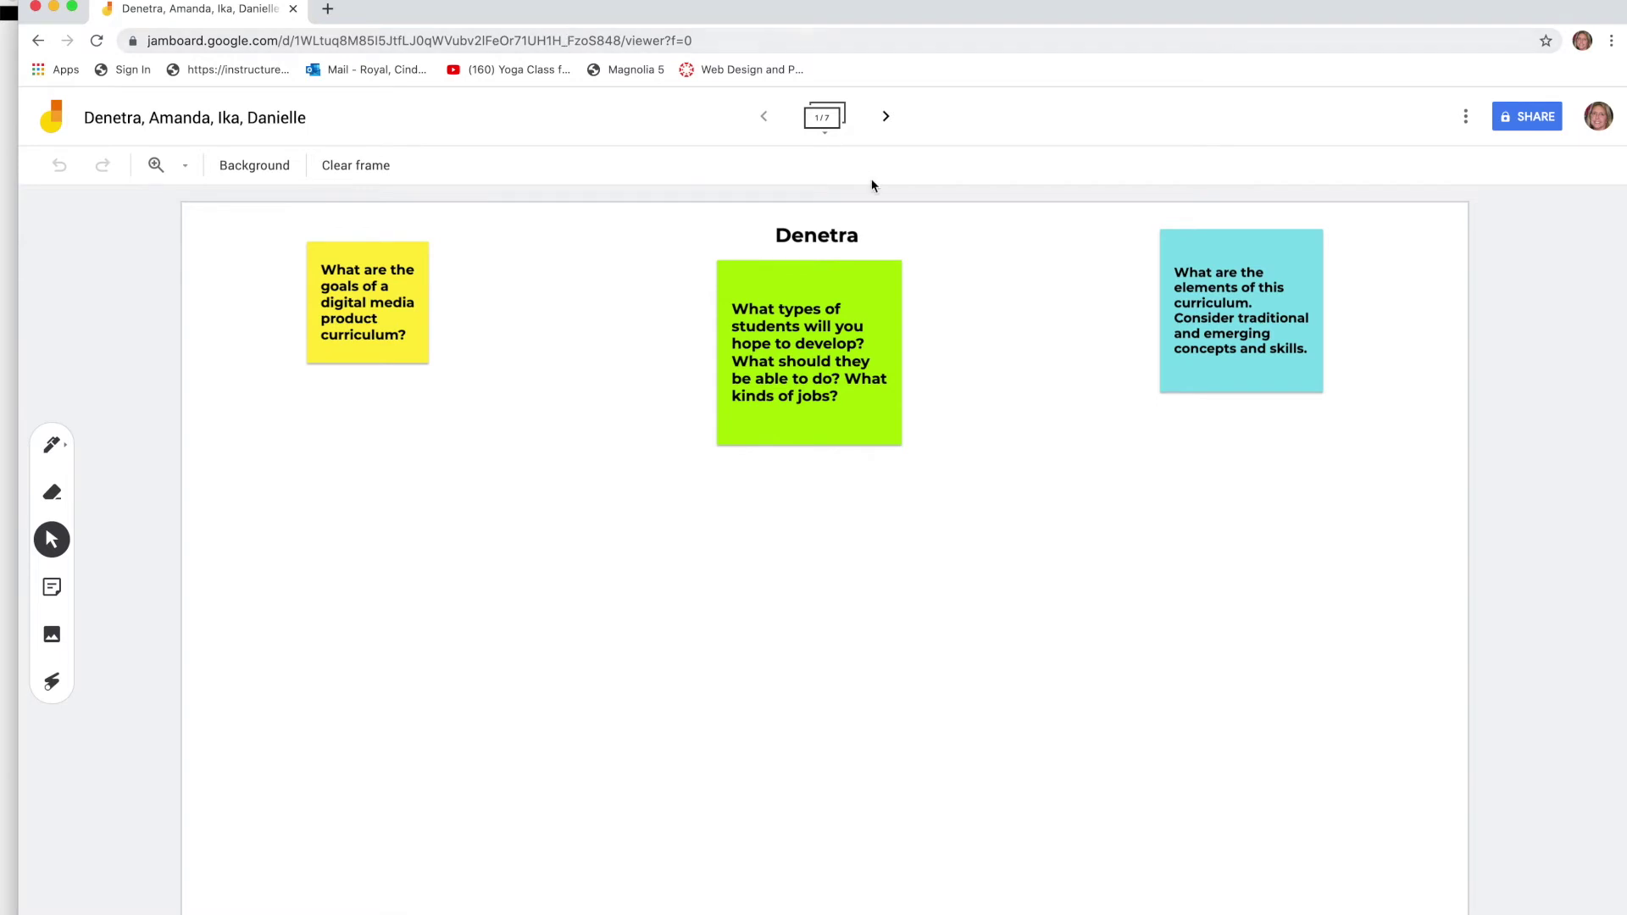
{"action": "left_click", "coordinate": [886, 120]}
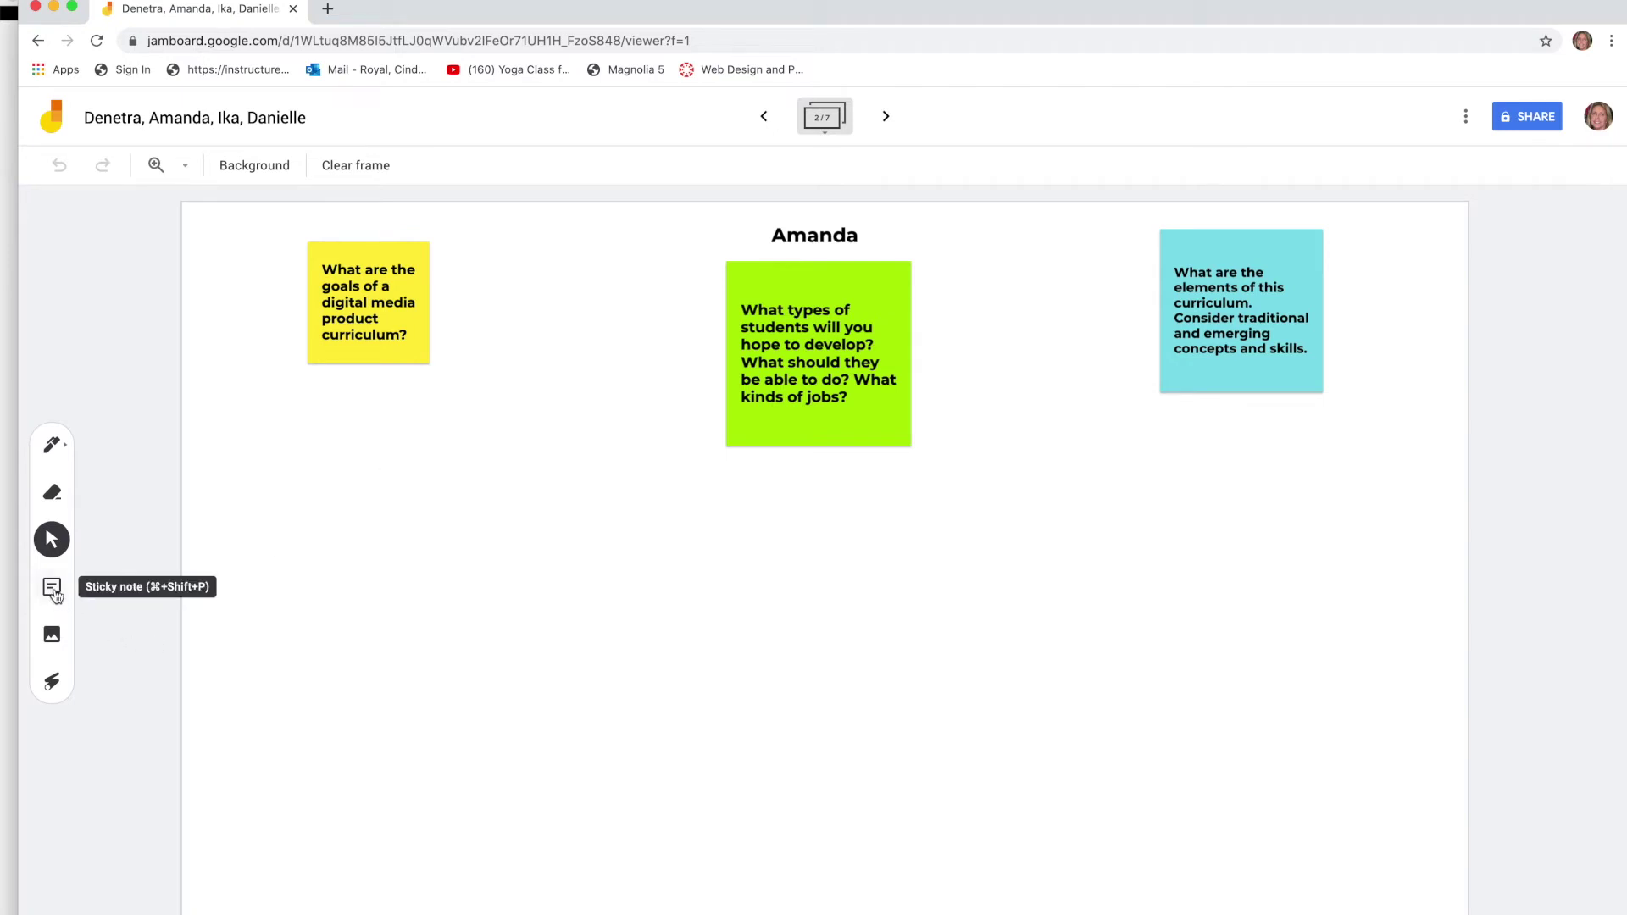
{"action": "left_click", "coordinate": [52, 590]}
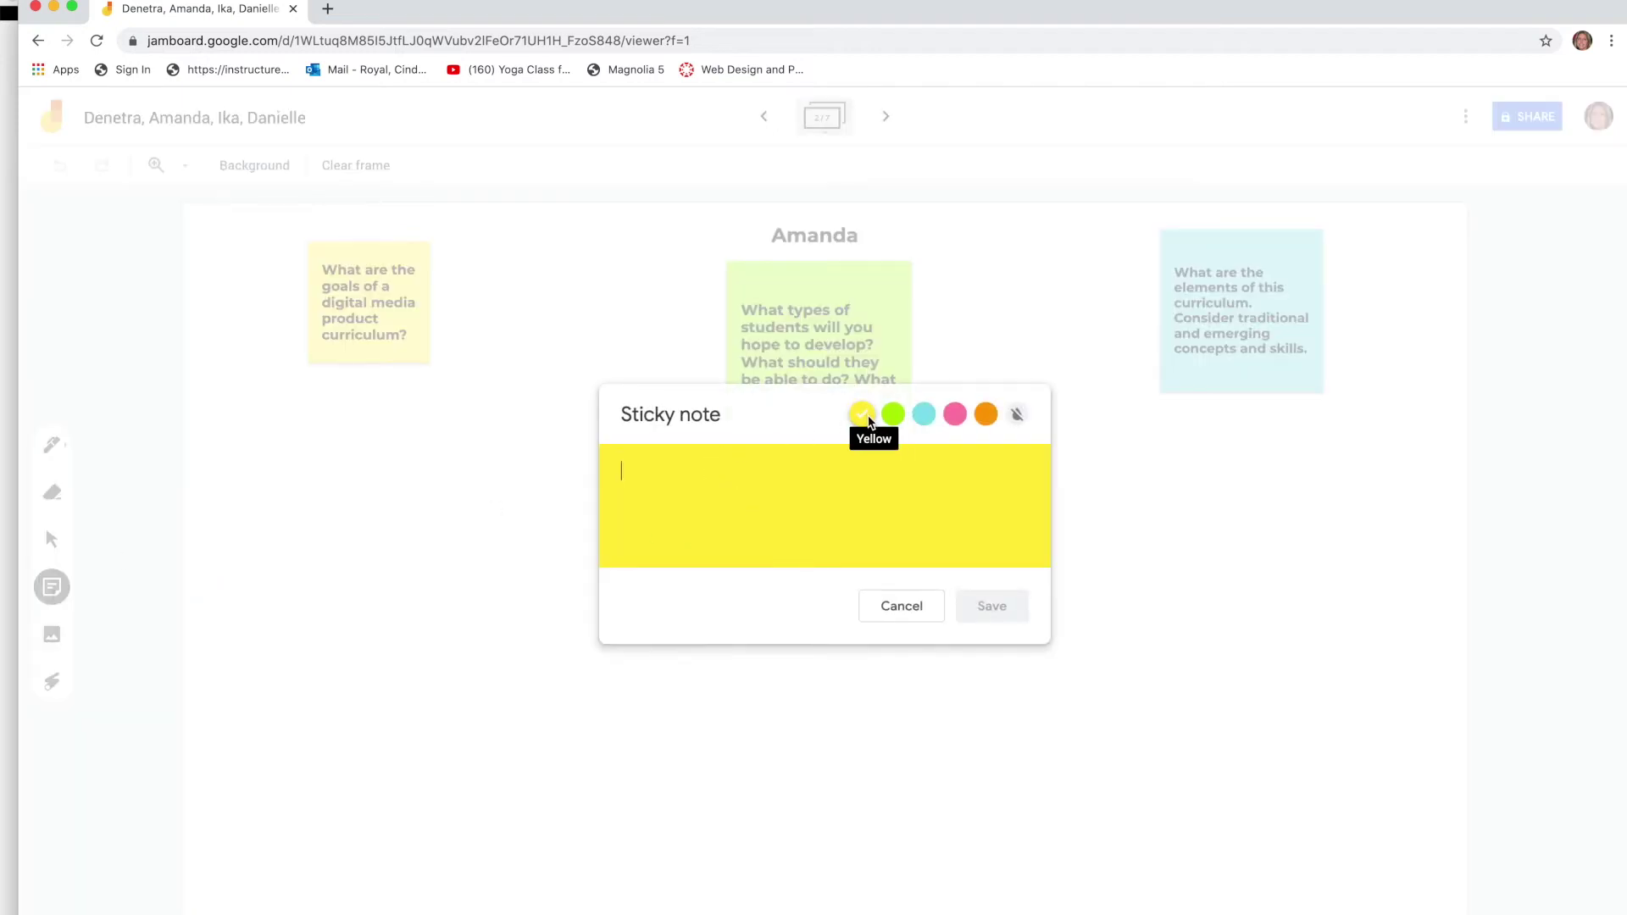
{"action": "left_click", "coordinate": [901, 607]}
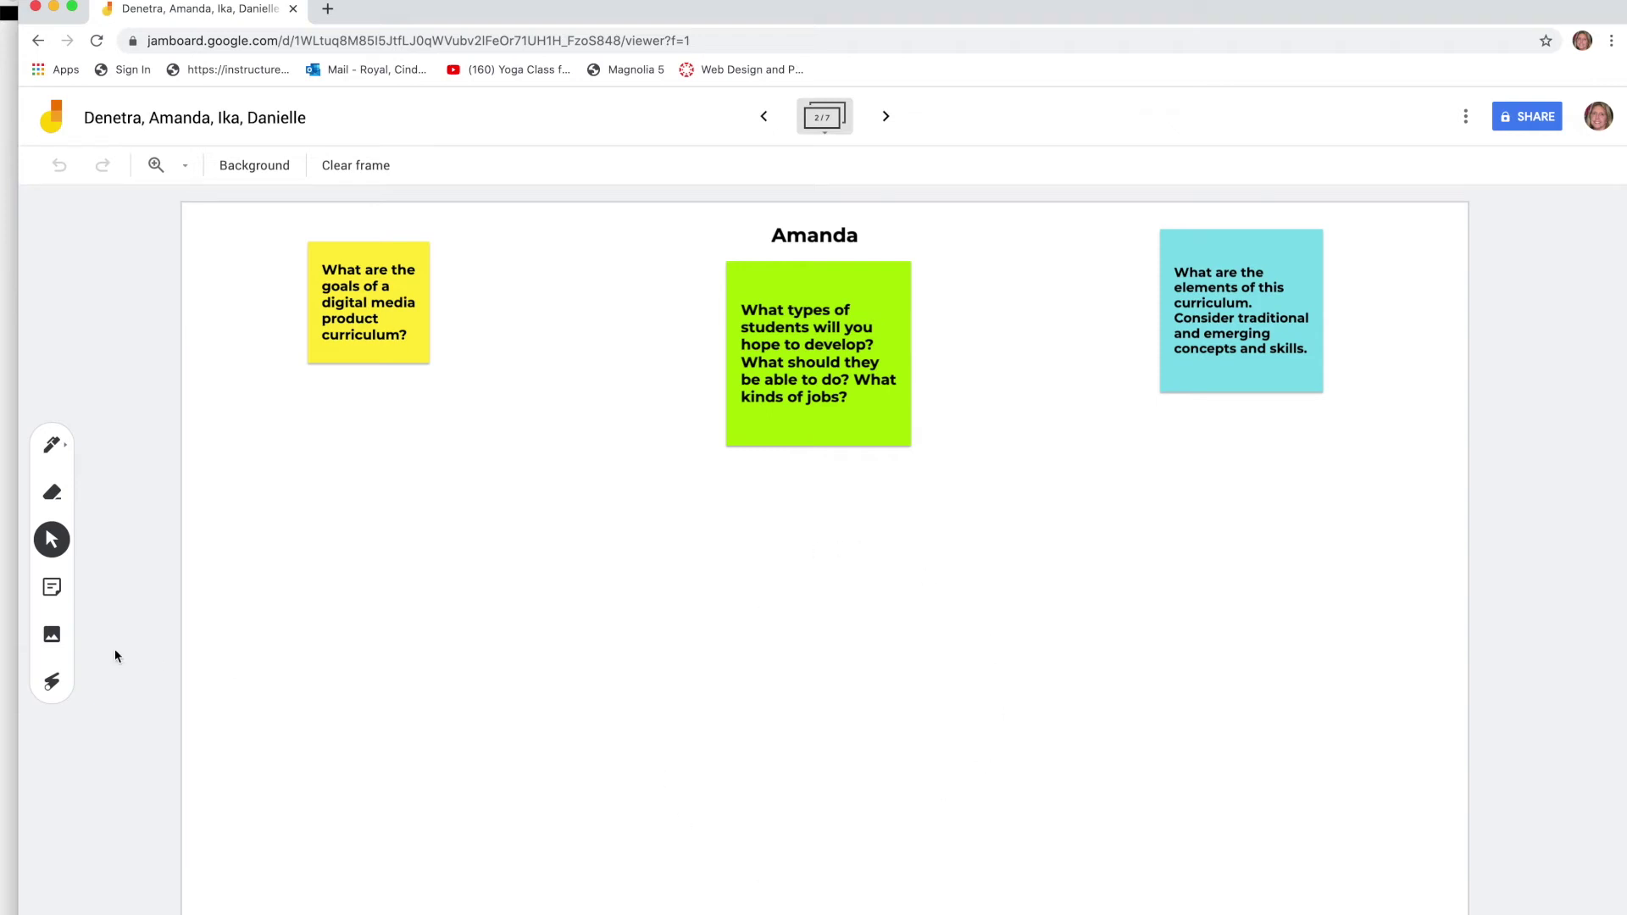
{"action": "left_click", "coordinate": [52, 586]}
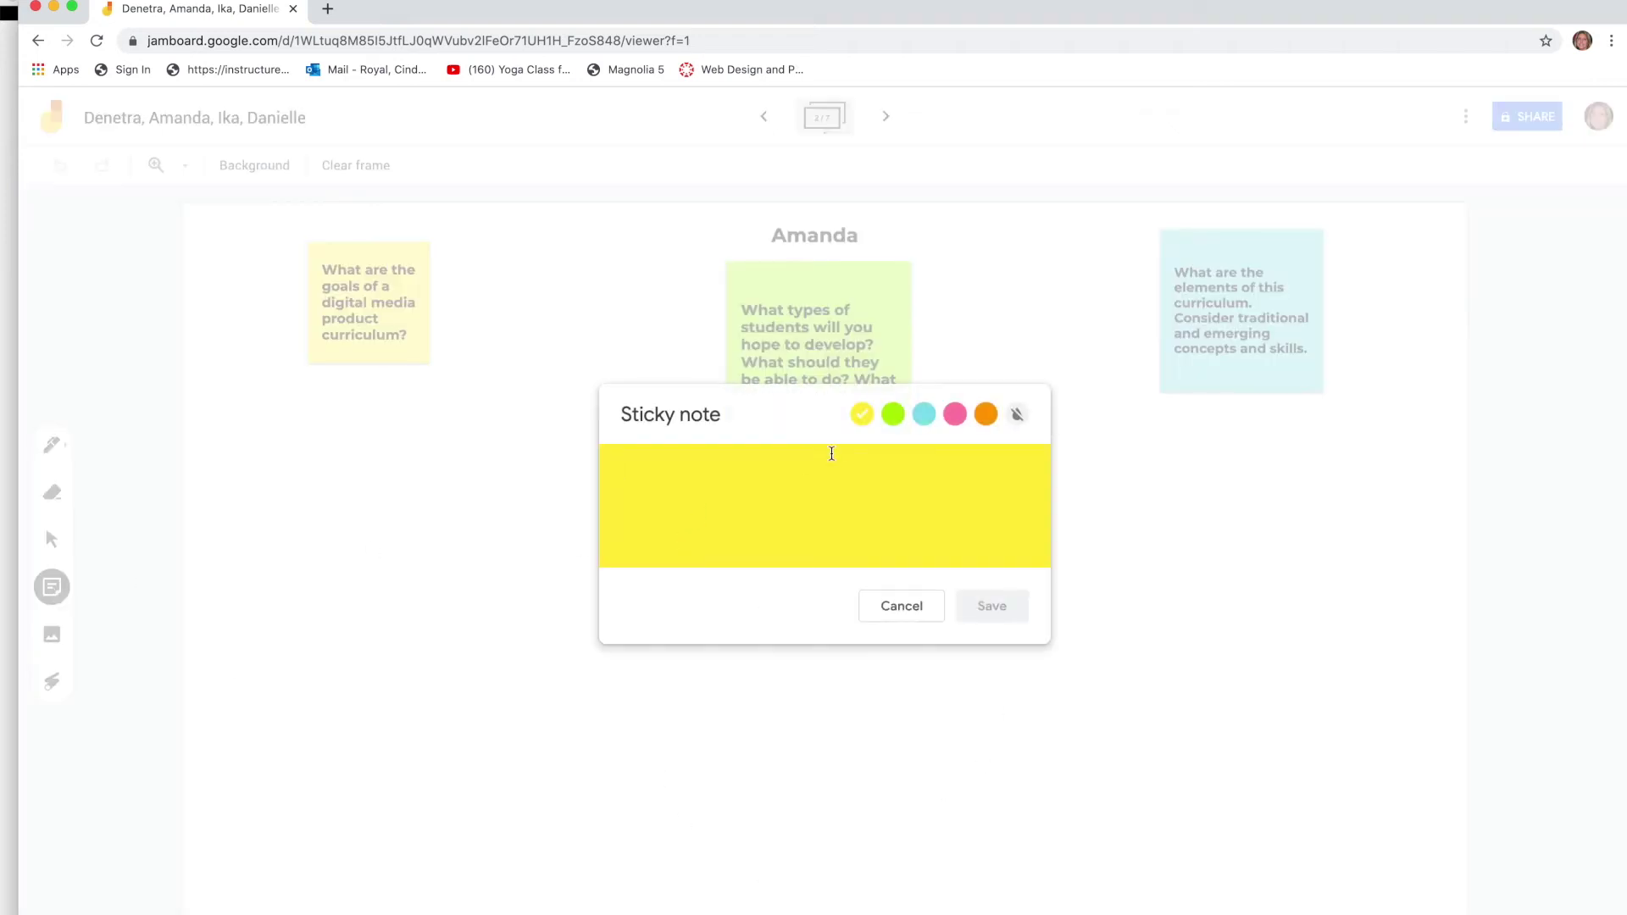
{"action": "left_click", "coordinate": [893, 416]}
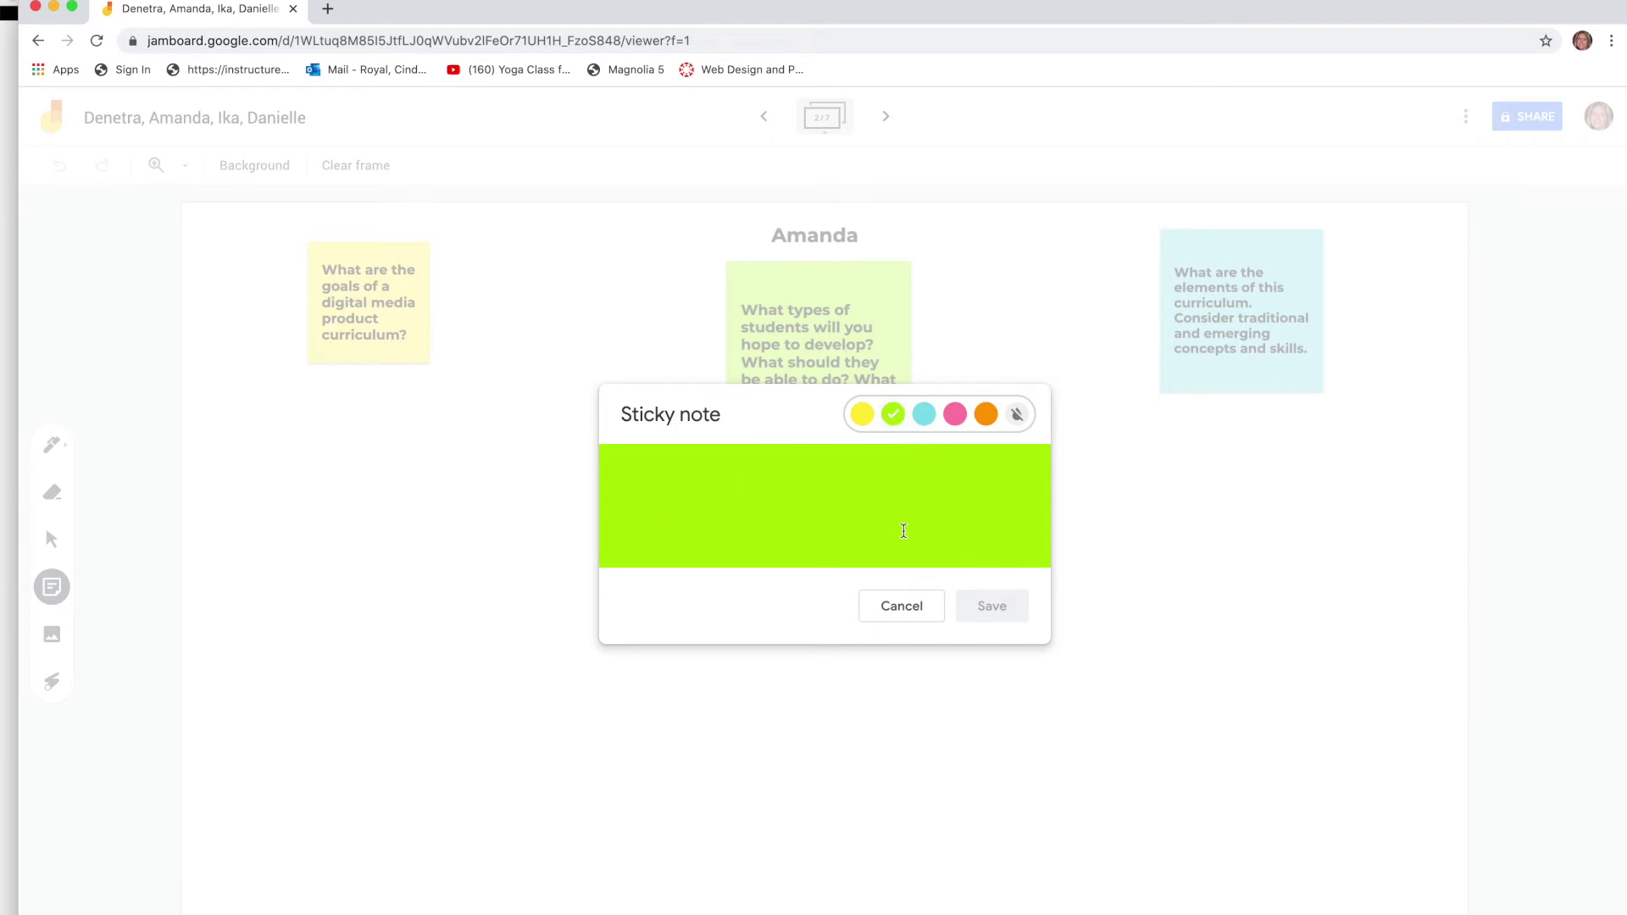
{"action": "left_click", "coordinate": [914, 614]}
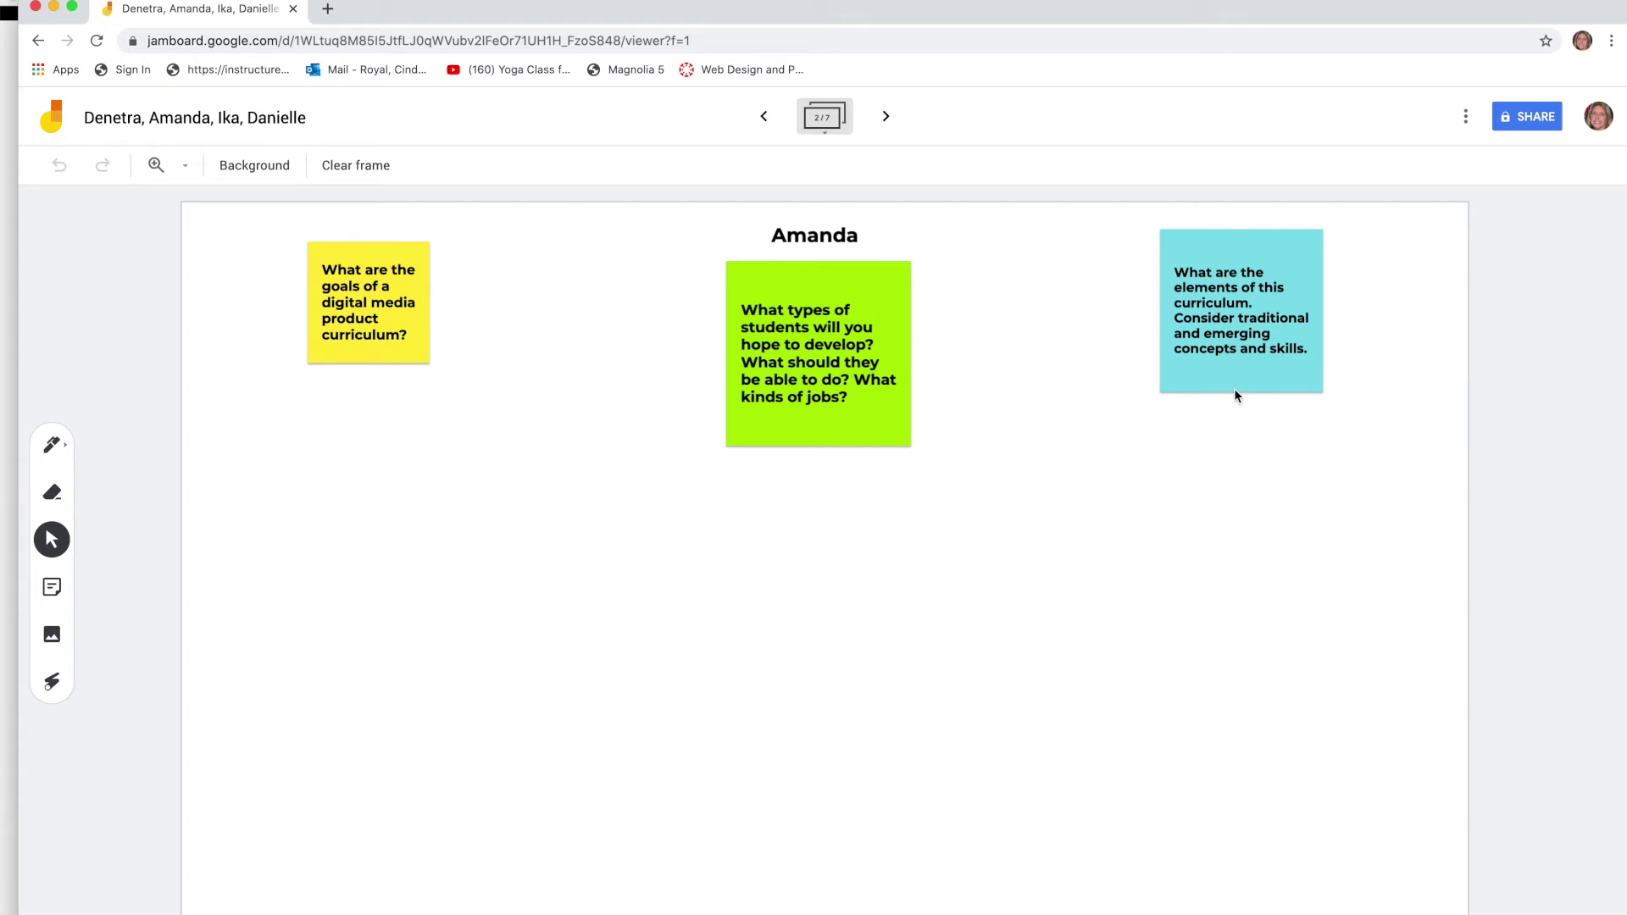
{"action": "left_click", "coordinate": [51, 588]}
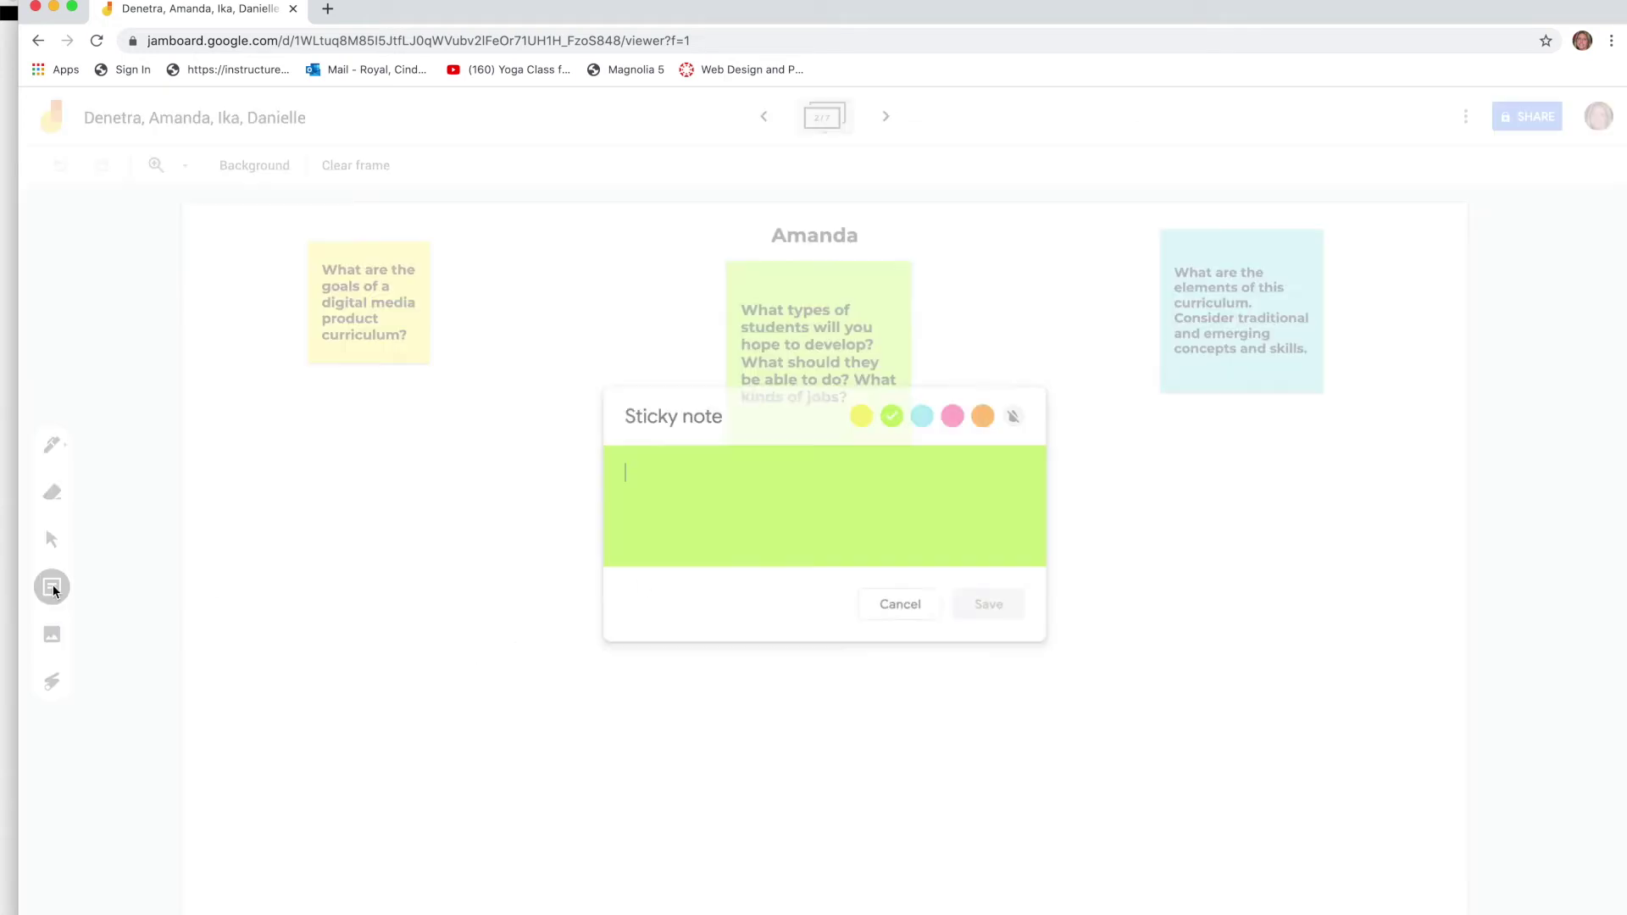
{"action": "left_click", "coordinate": [923, 413]}
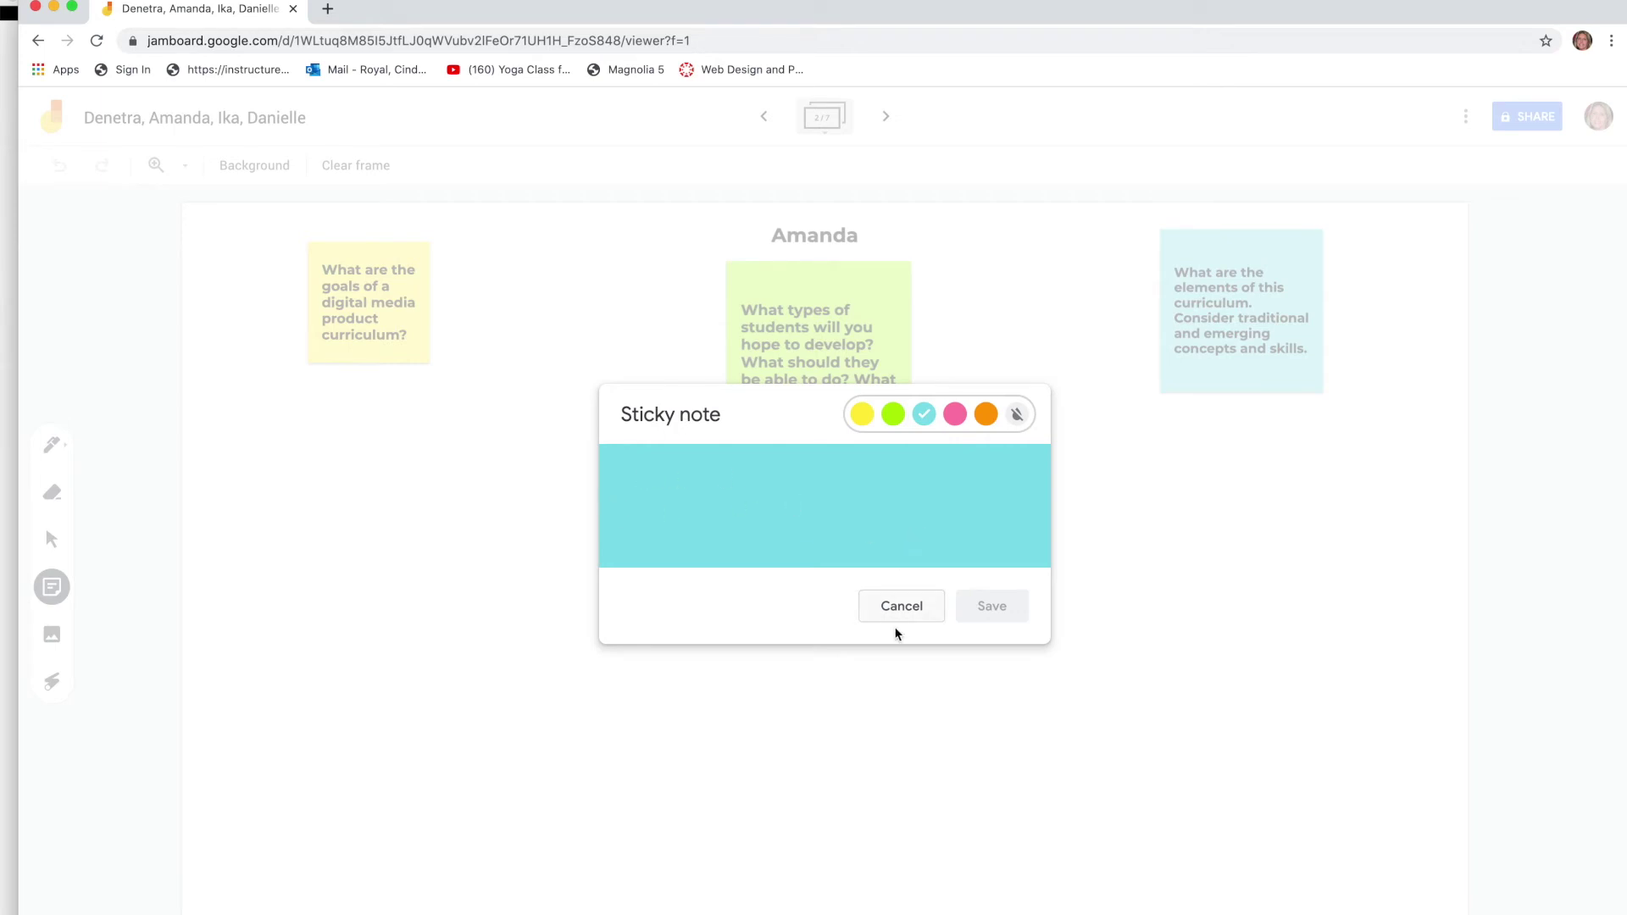
{"action": "left_click", "coordinate": [908, 608]}
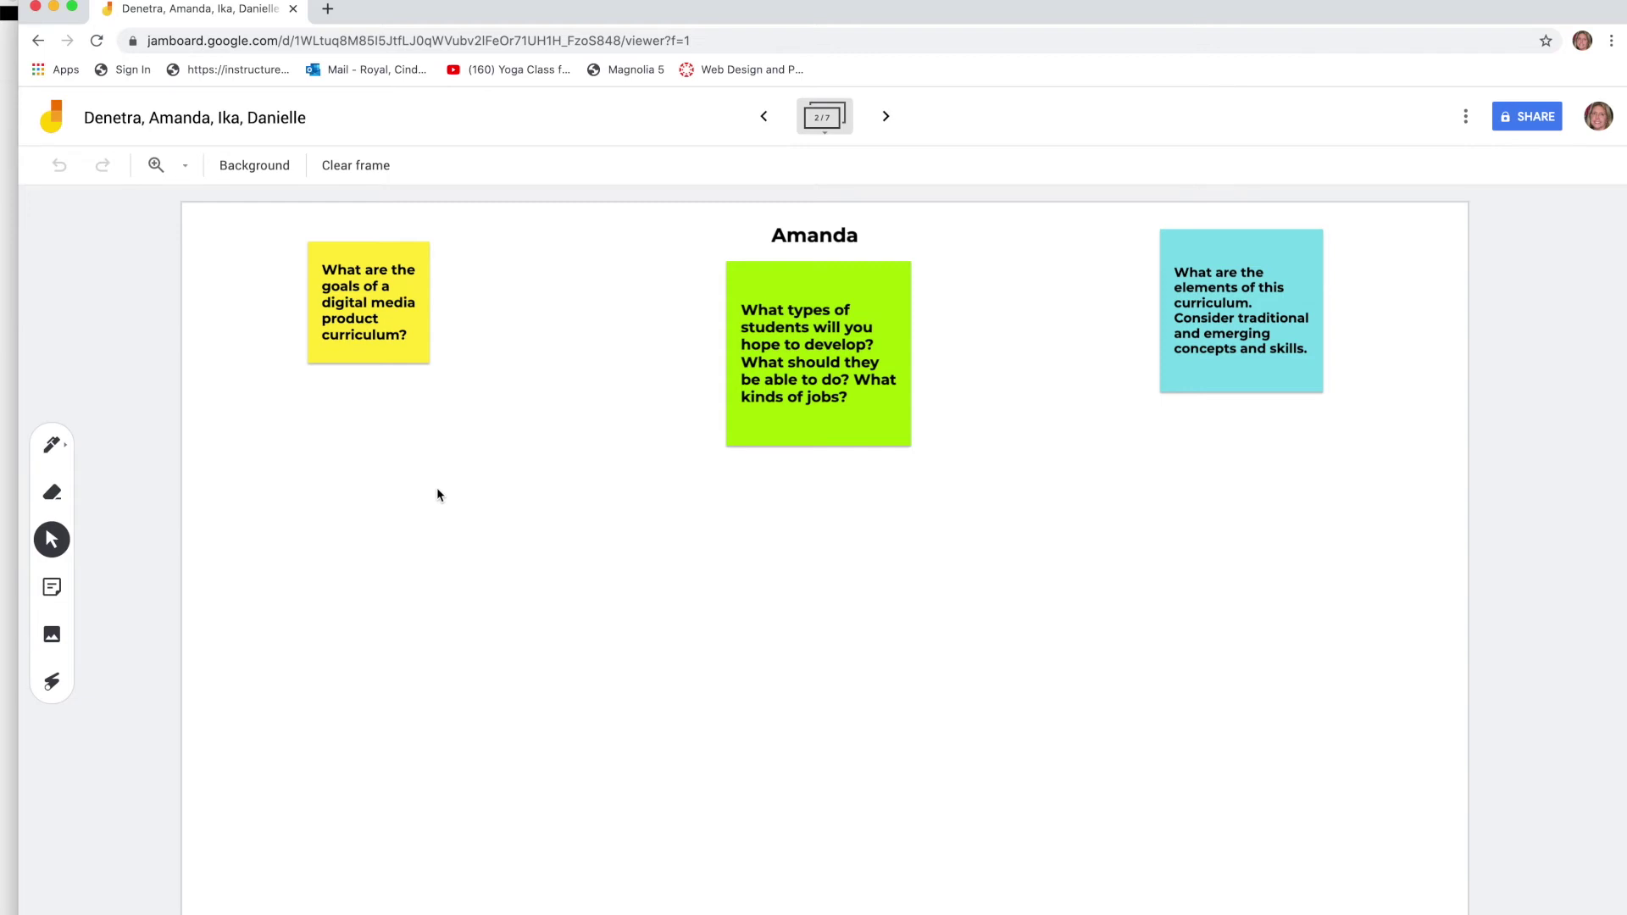
{"action": "left_click", "coordinate": [887, 119]}
On the Amanda frame, add a yellow sticky note reading 'understanding of digital culture'.
{"action": "left_click", "coordinate": [764, 118]}
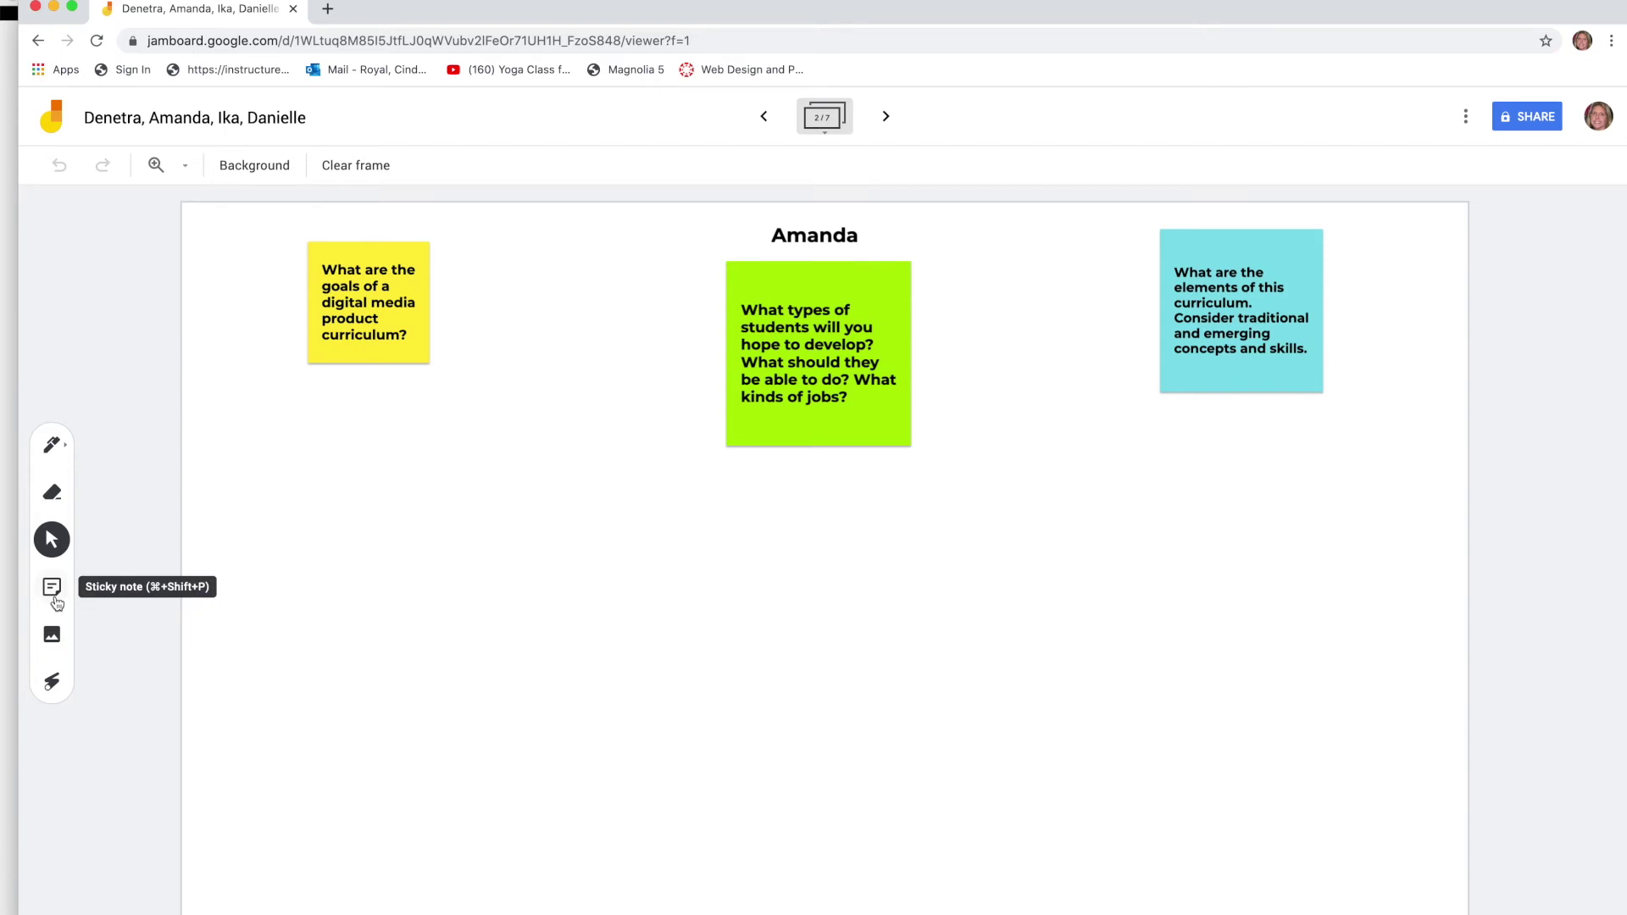
{"action": "left_click", "coordinate": [54, 598]}
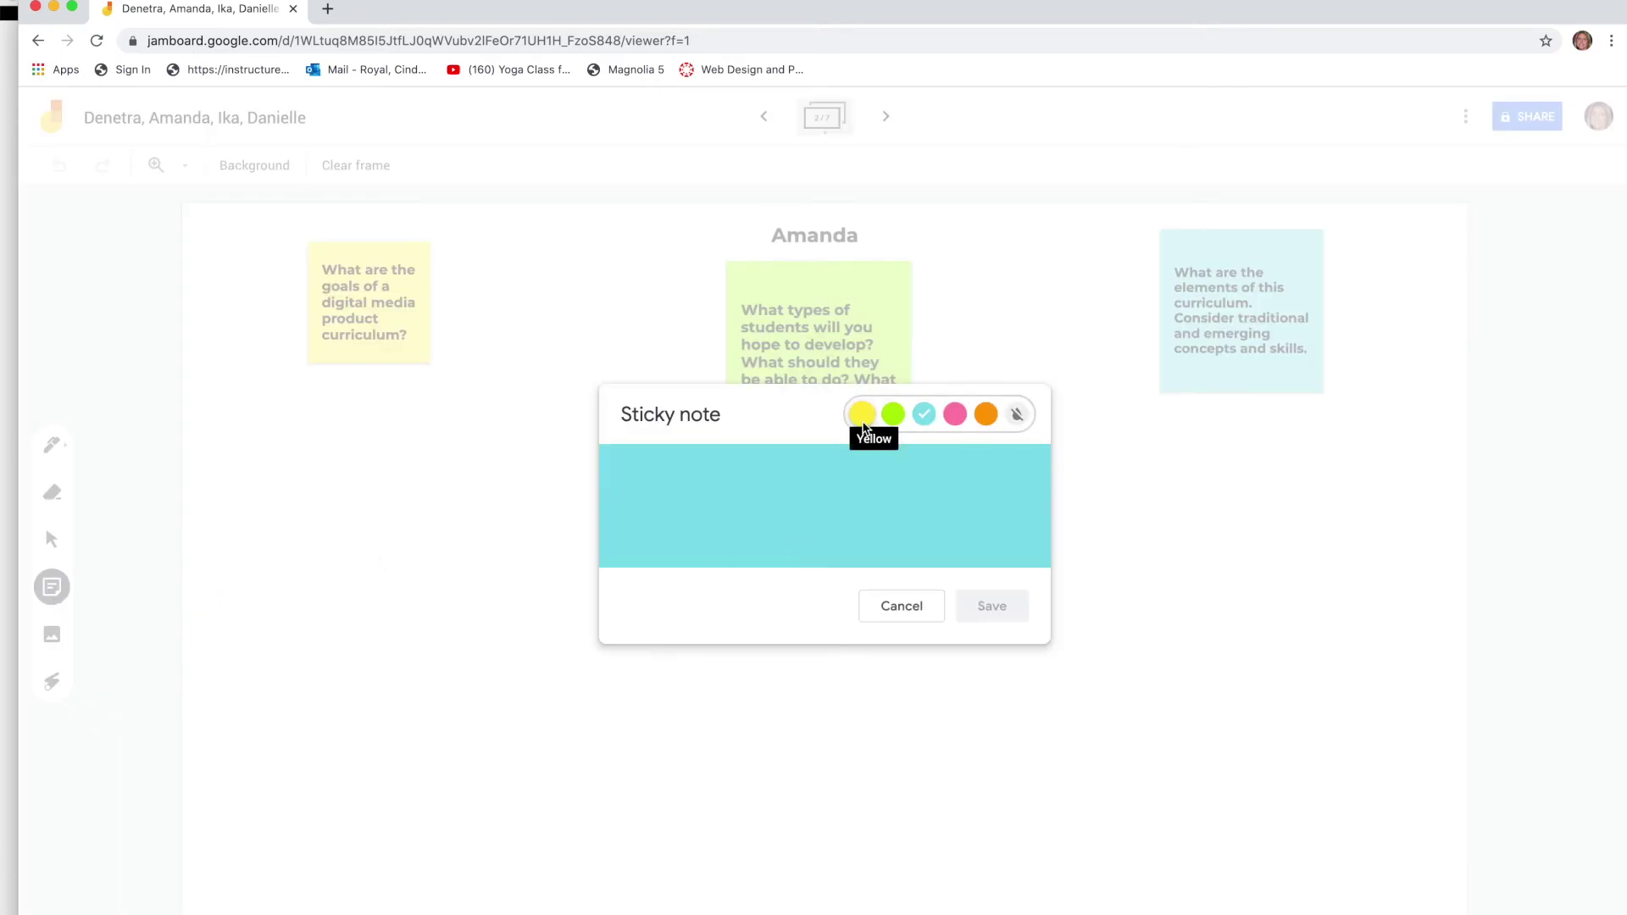
{"action": "left_click", "coordinate": [863, 416]}
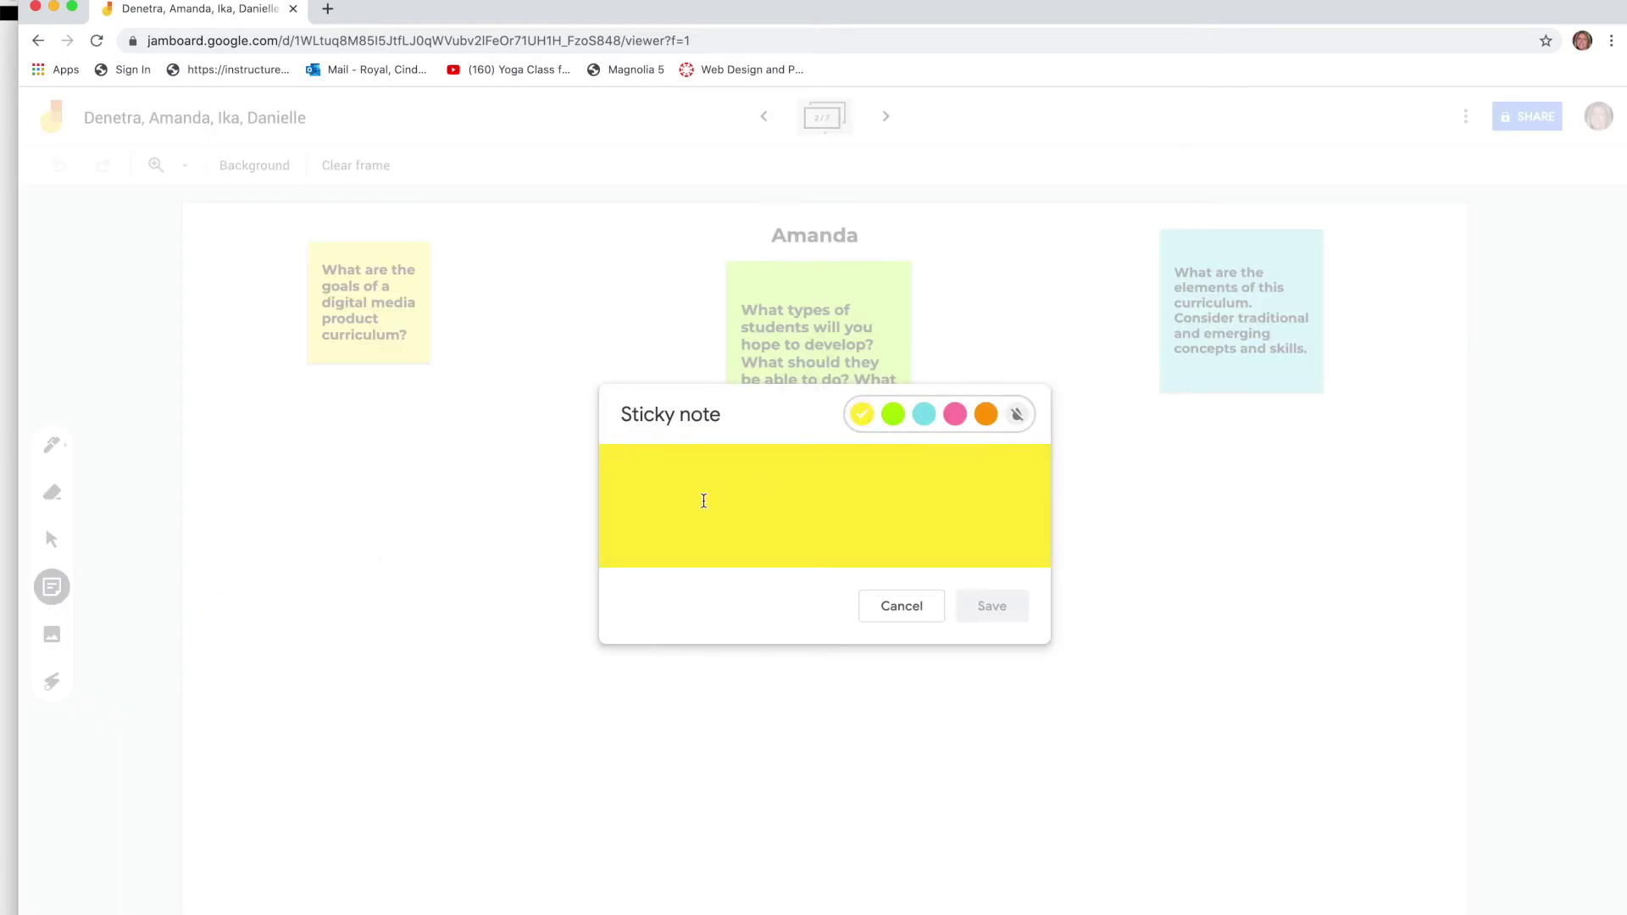
{"action": "left_click", "coordinate": [634, 470]}
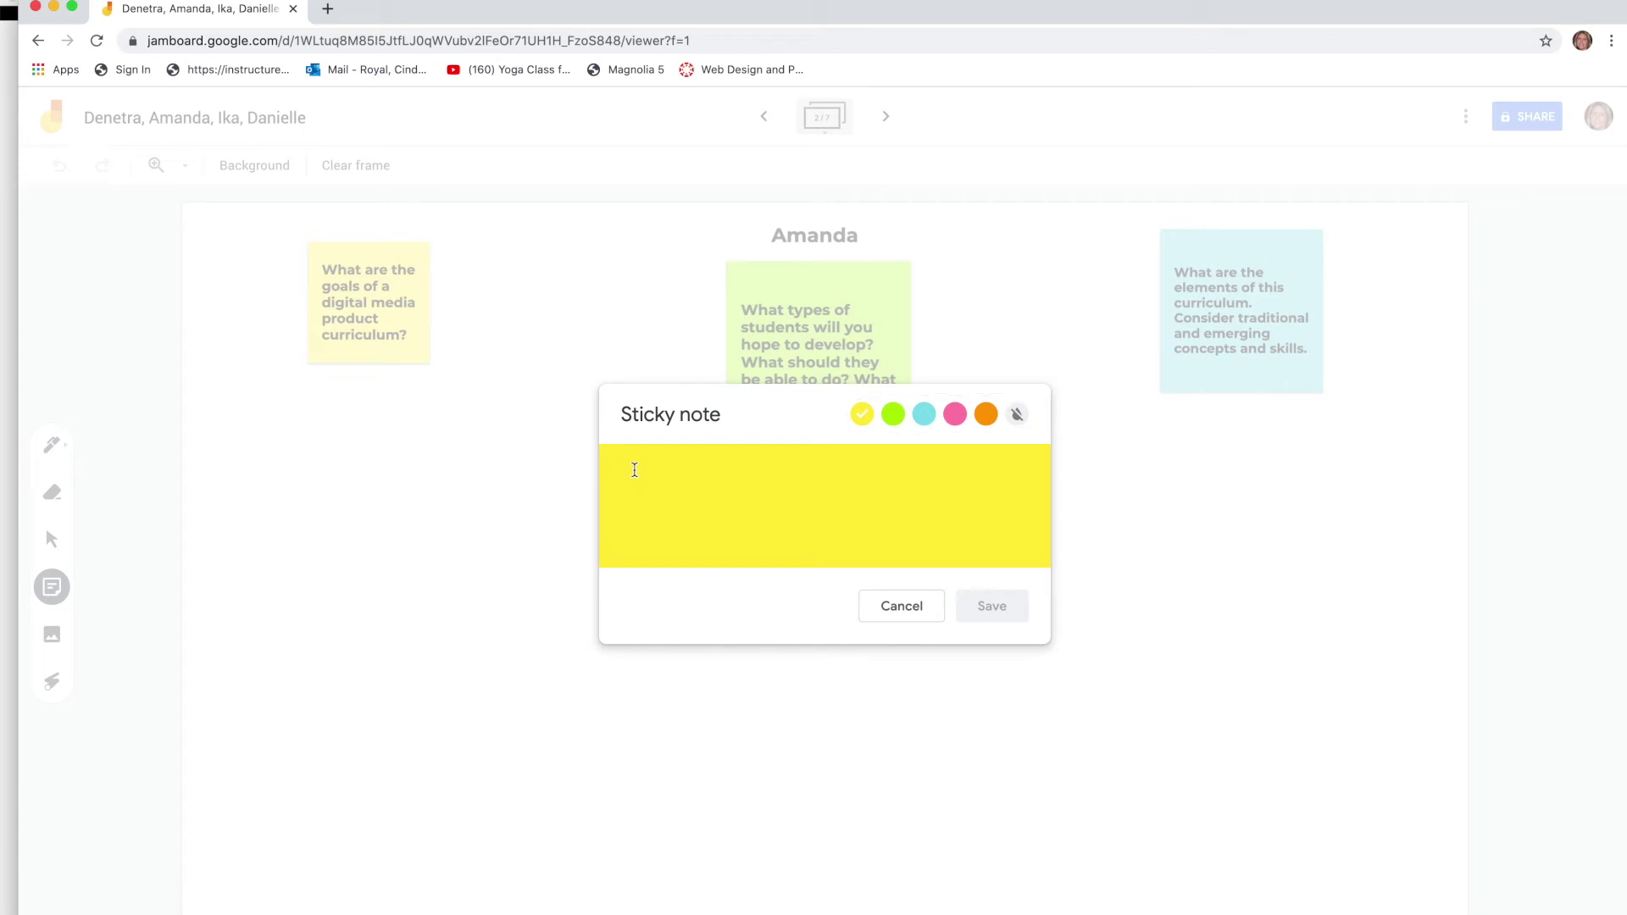
{"action": "type", "text": "und"}
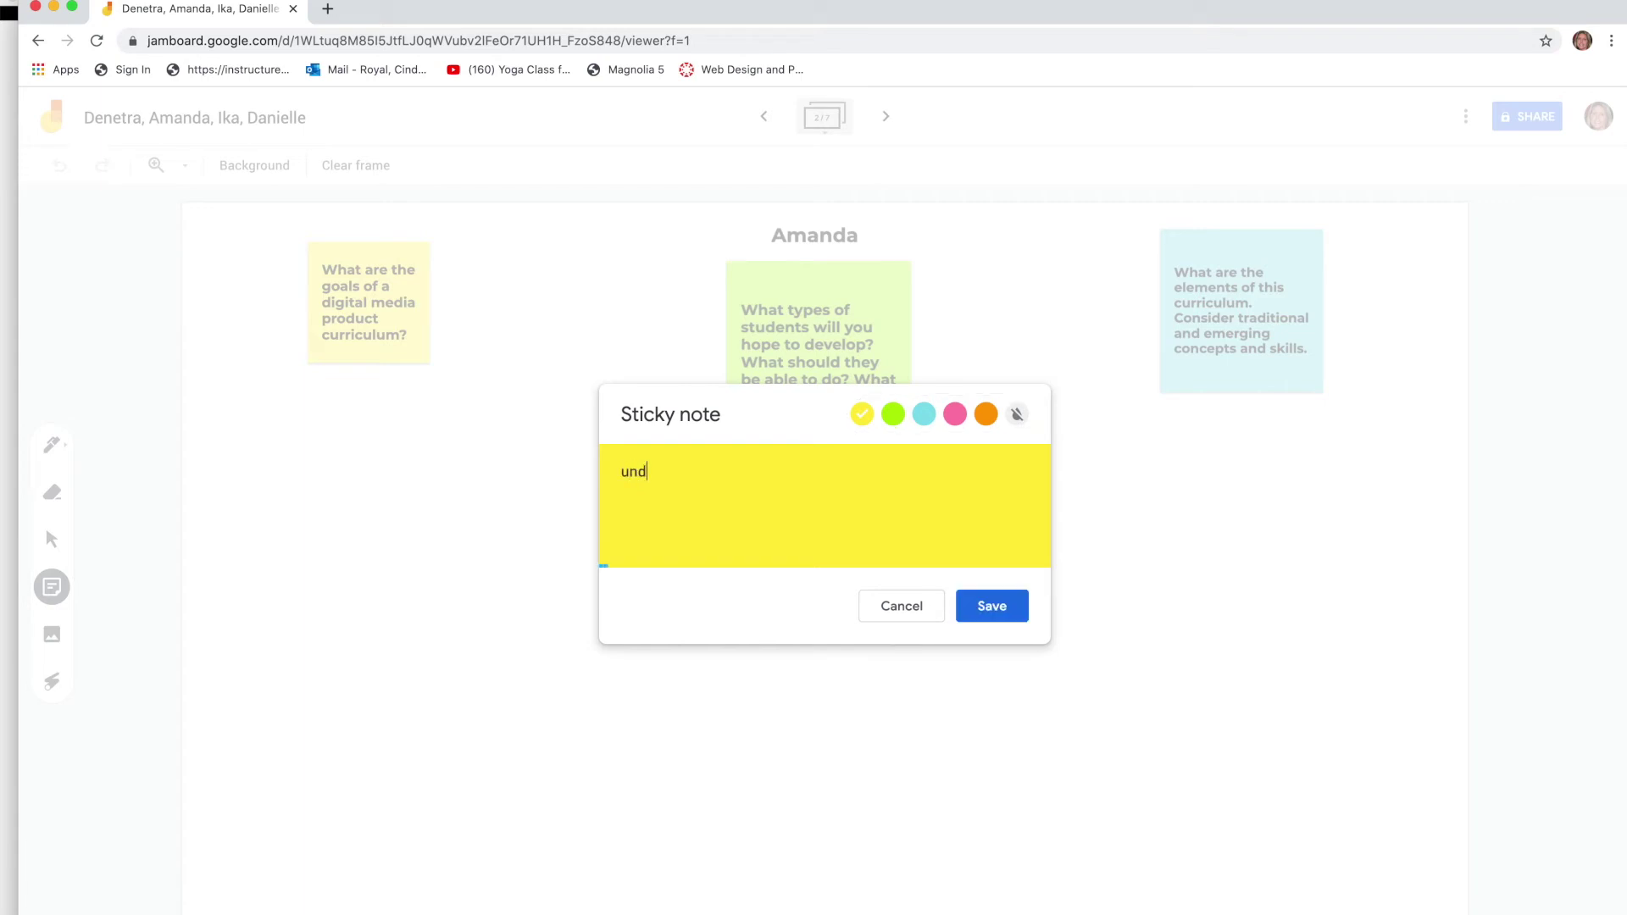
{"action": "type", "text": "erstanding of digit"}
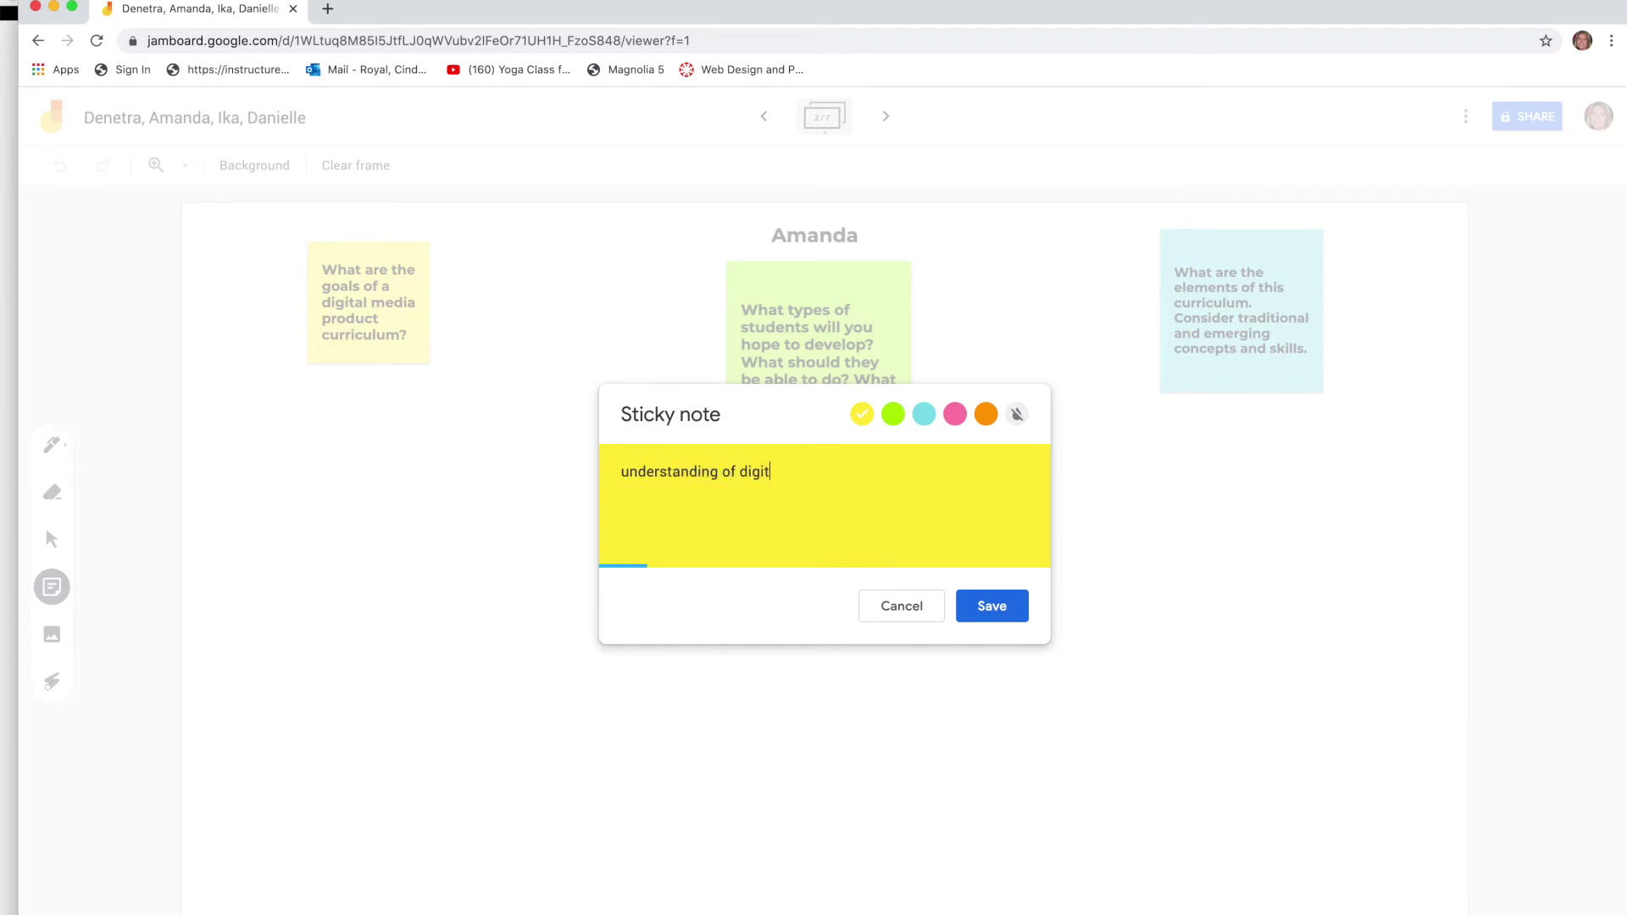
{"action": "type", "text": "al culture"}
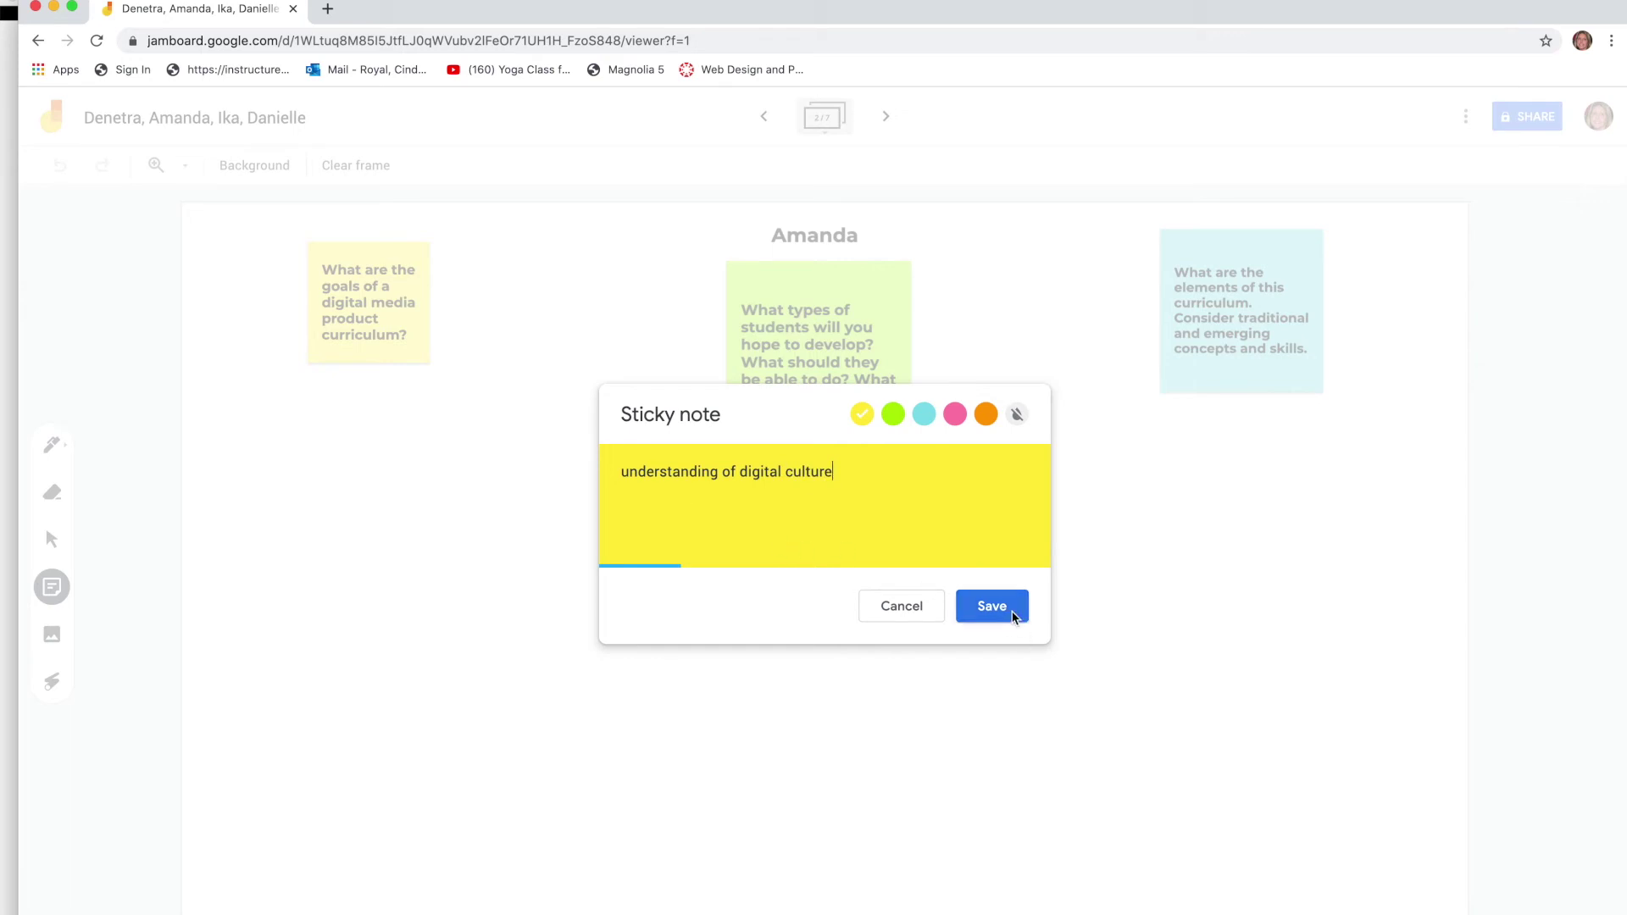
{"action": "left_click", "coordinate": [1008, 611]}
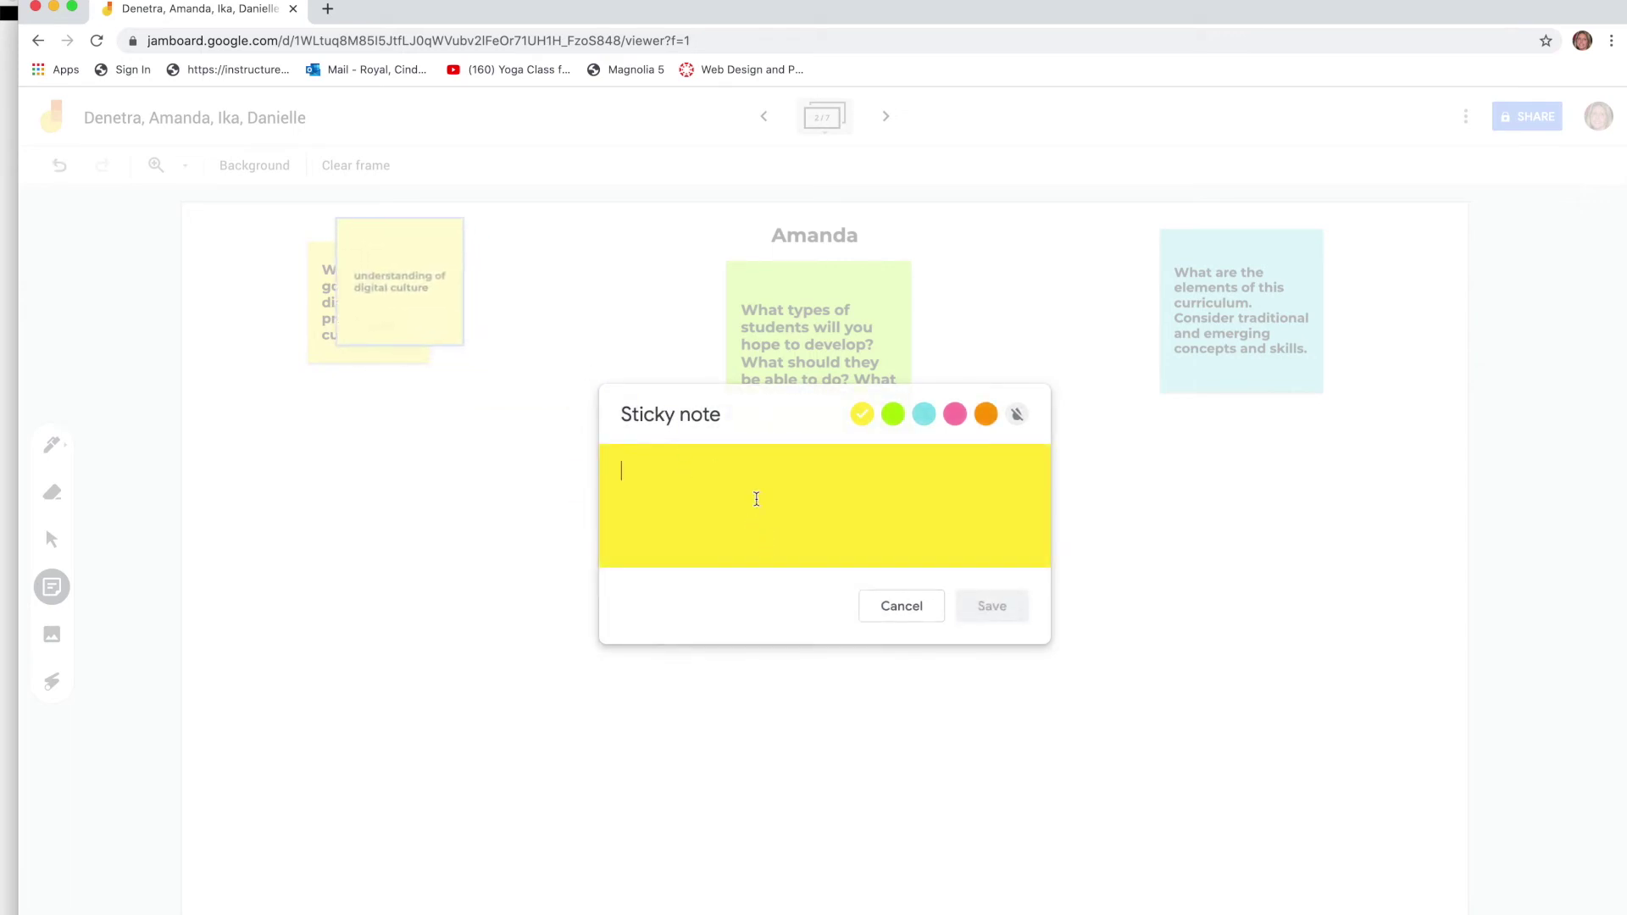
{"action": "left_click", "coordinate": [902, 606]}
{"action": "left_click", "coordinate": [418, 245]}
Enlarge the digital culture note, place it below the goals question note, and tilt it slightly.
{"action": "left_click_drag", "start_coordinate": [418, 245], "coordinate": [271, 411]}
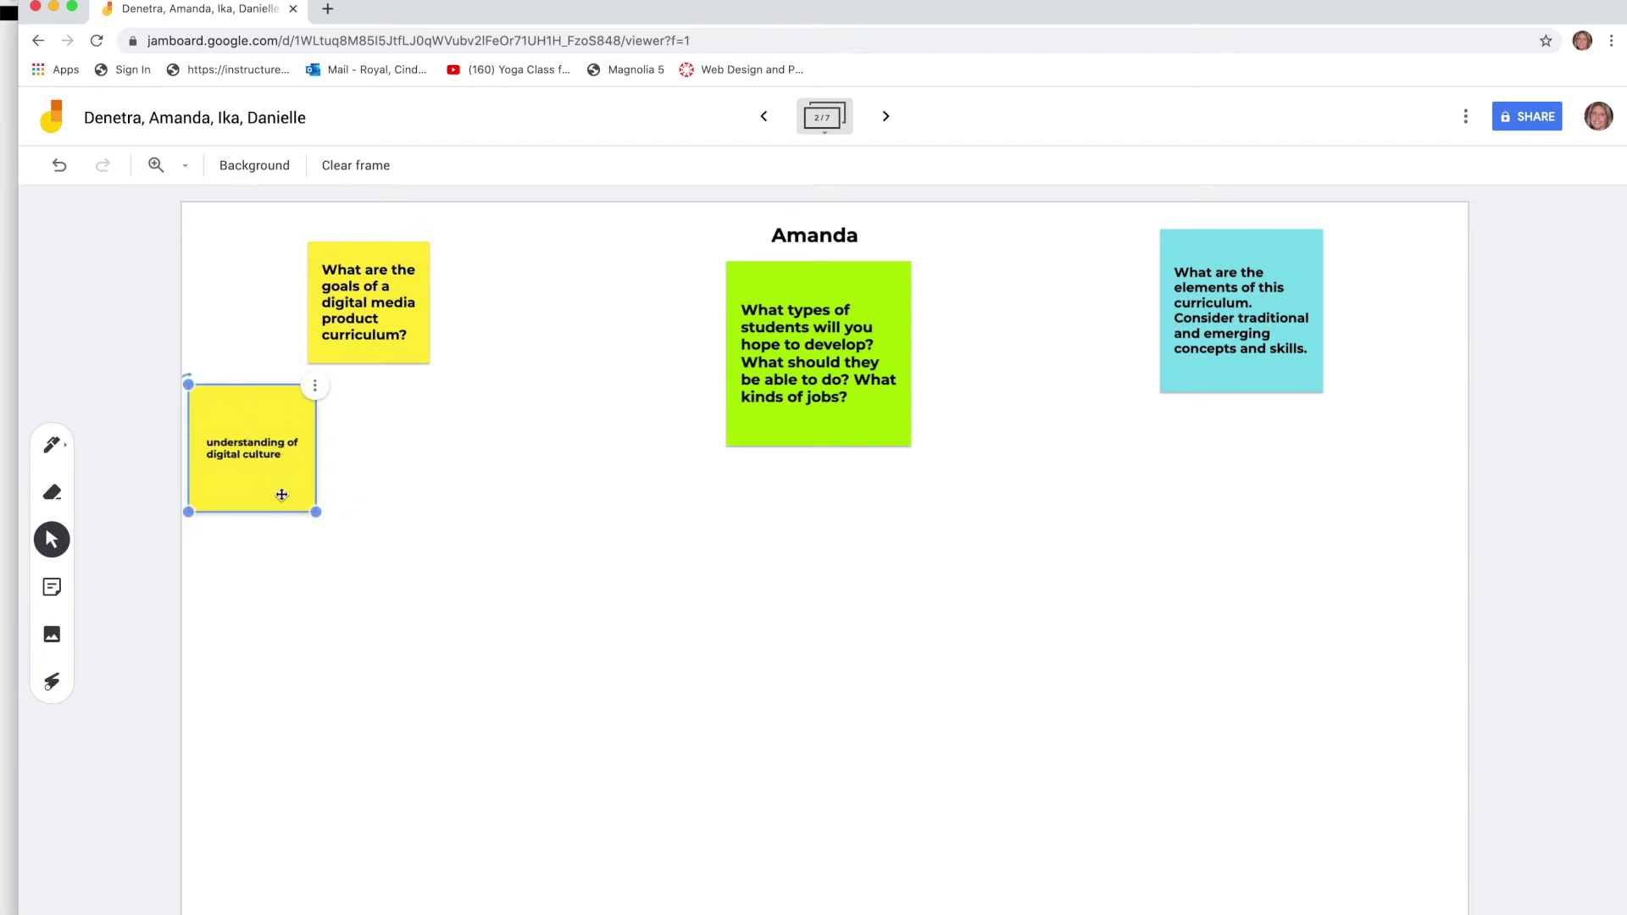
{"action": "mouse_move", "coordinate": [316, 511]}
{"action": "left_mouse_down"}
{"action": "mouse_move", "coordinate": [359, 531]}
{"action": "mouse_move", "coordinate": [259, 462]}
{"action": "mouse_move", "coordinate": [294, 491]}
{"action": "left_mouse_up"}
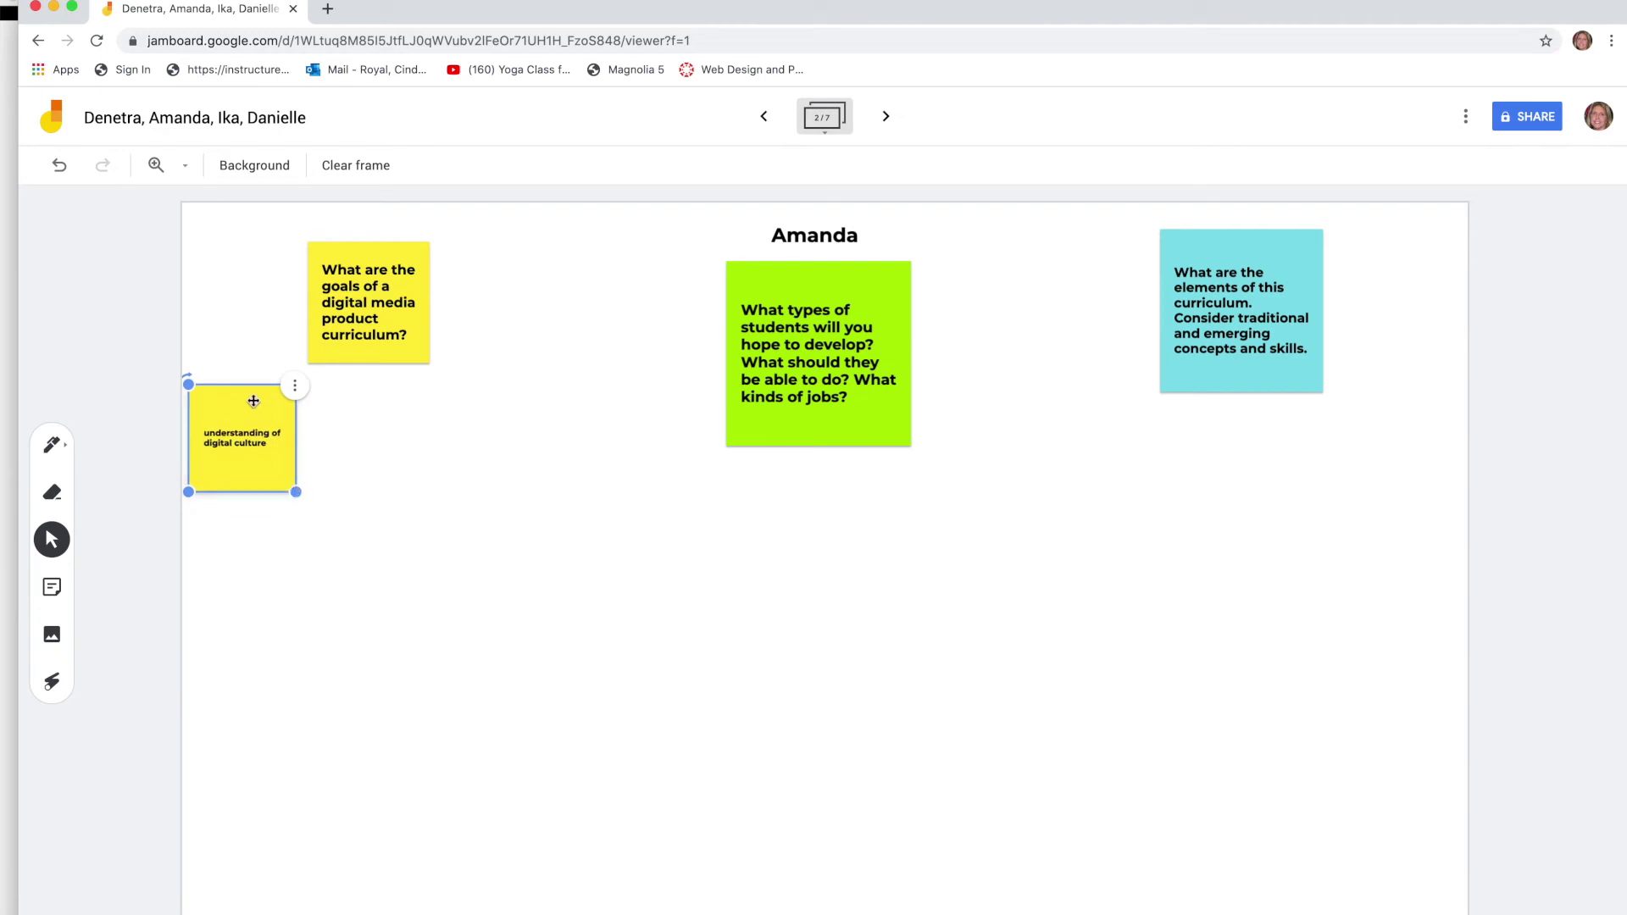
{"action": "left_click_drag", "start_coordinate": [247, 400], "coordinate": [214, 388]}
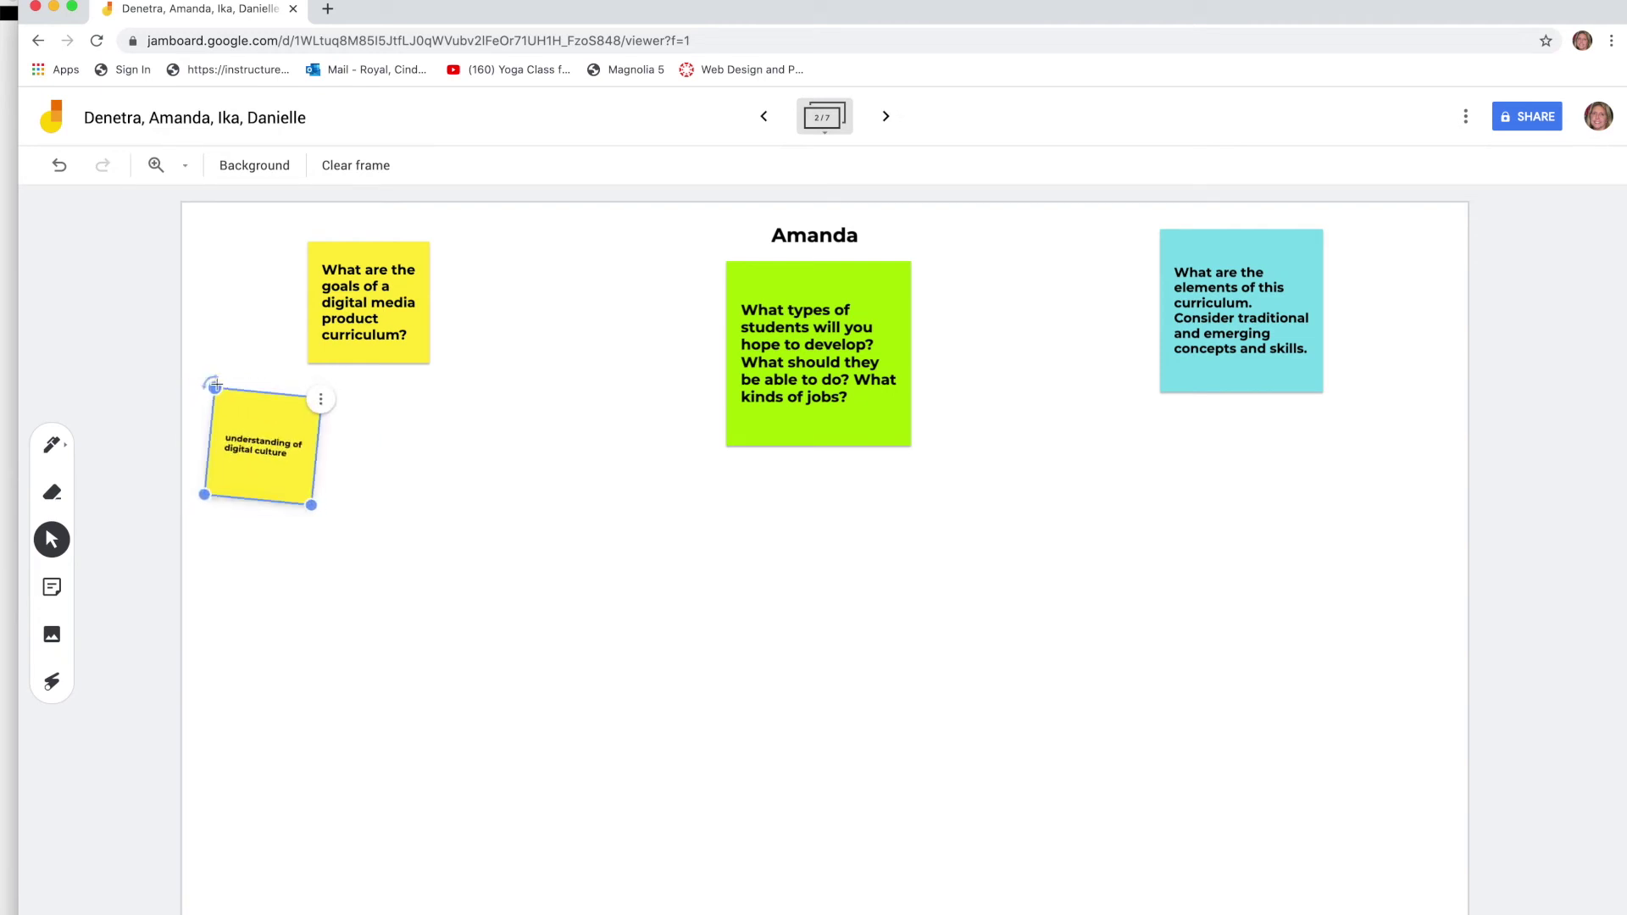
{"action": "left_click", "coordinate": [363, 458]}
Preview the Sort and Combine goals frame three frames ahead, then return to the Amanda frame.
{"action": "left_click", "coordinate": [890, 122]}
{"action": "left_click", "coordinate": [887, 119]}
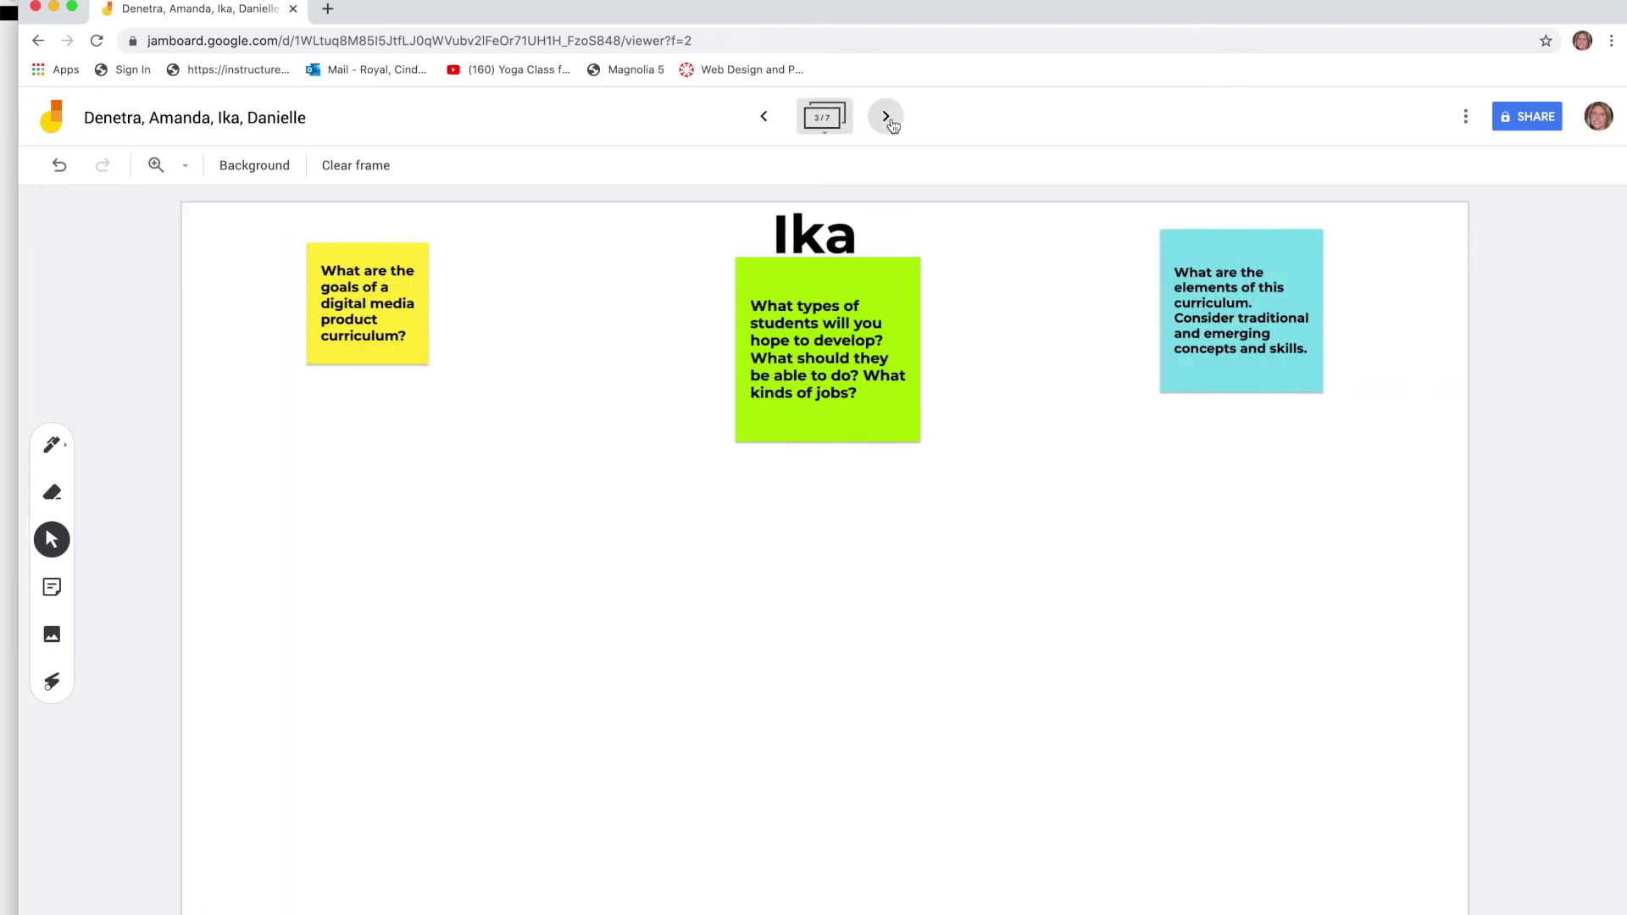
{"action": "left_click", "coordinate": [887, 119]}
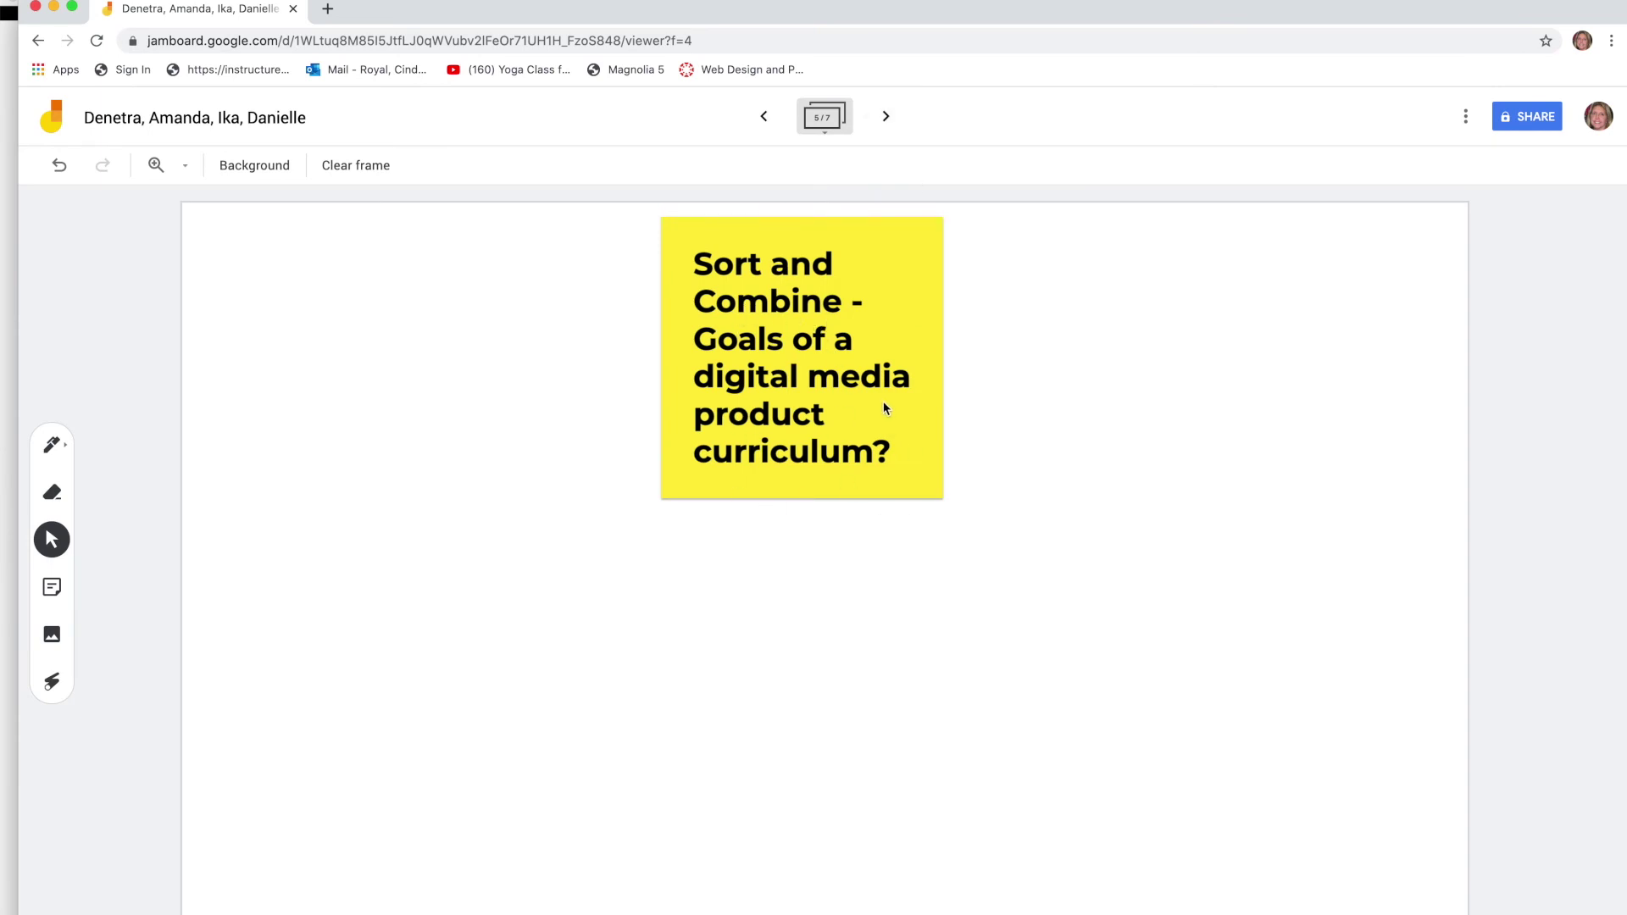
{"action": "left_click", "coordinate": [766, 118]}
{"action": "left_click", "coordinate": [766, 118]}
{"action": "left_click", "coordinate": [766, 117]}
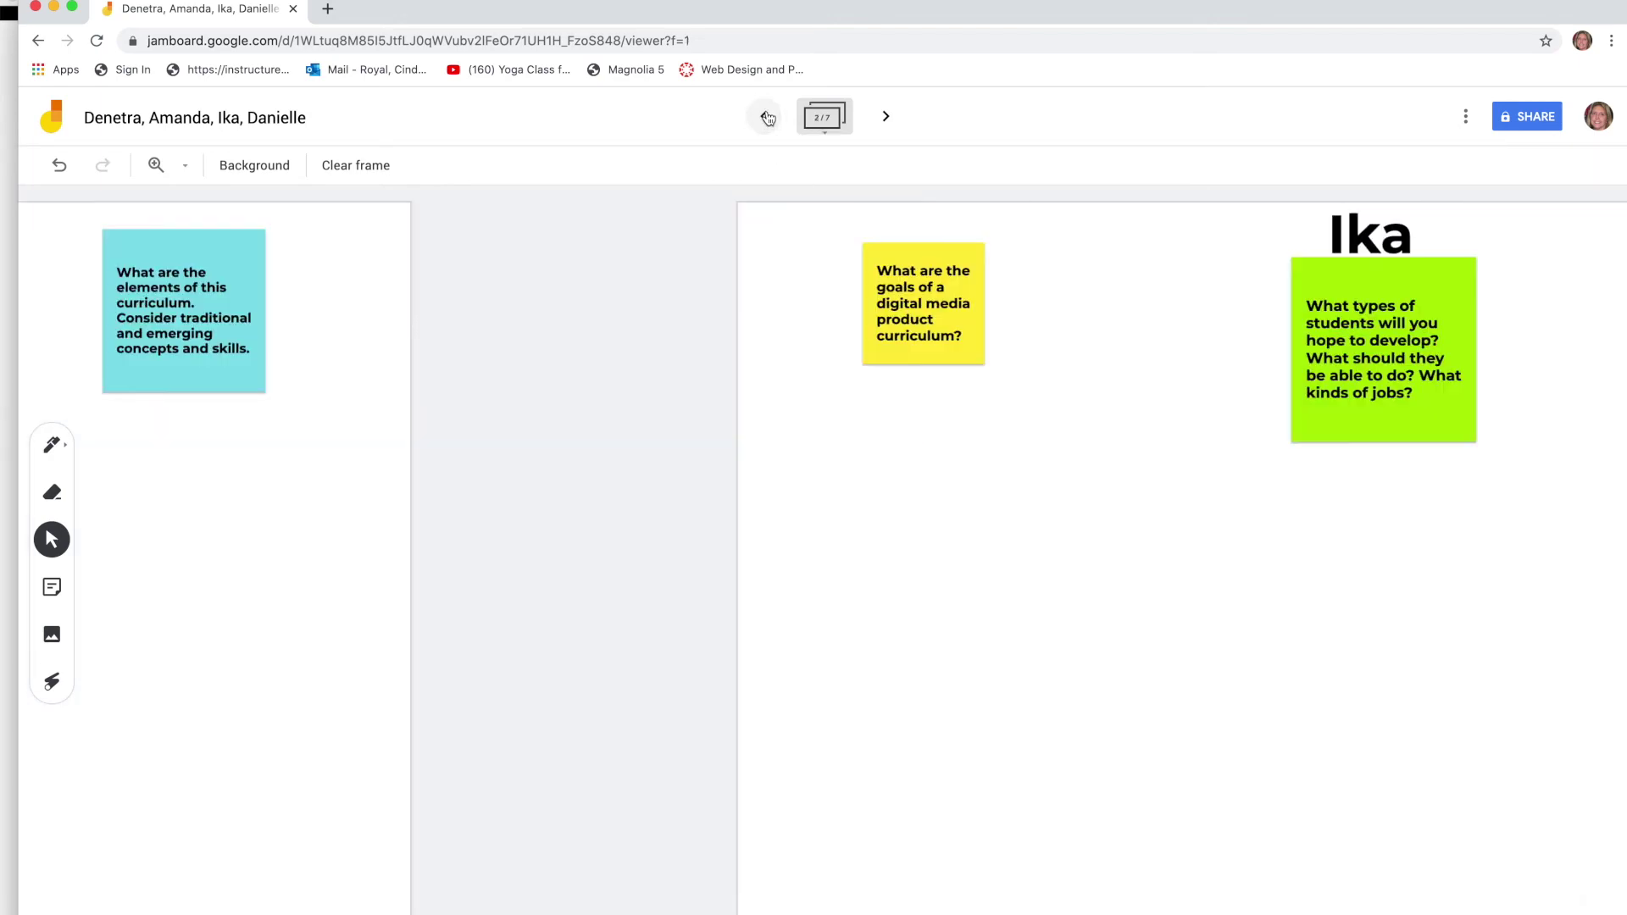
Select the digital culture note, then advance through the Sort and Combine goals frame to Types of Students.
{"action": "left_click", "coordinate": [277, 449]}
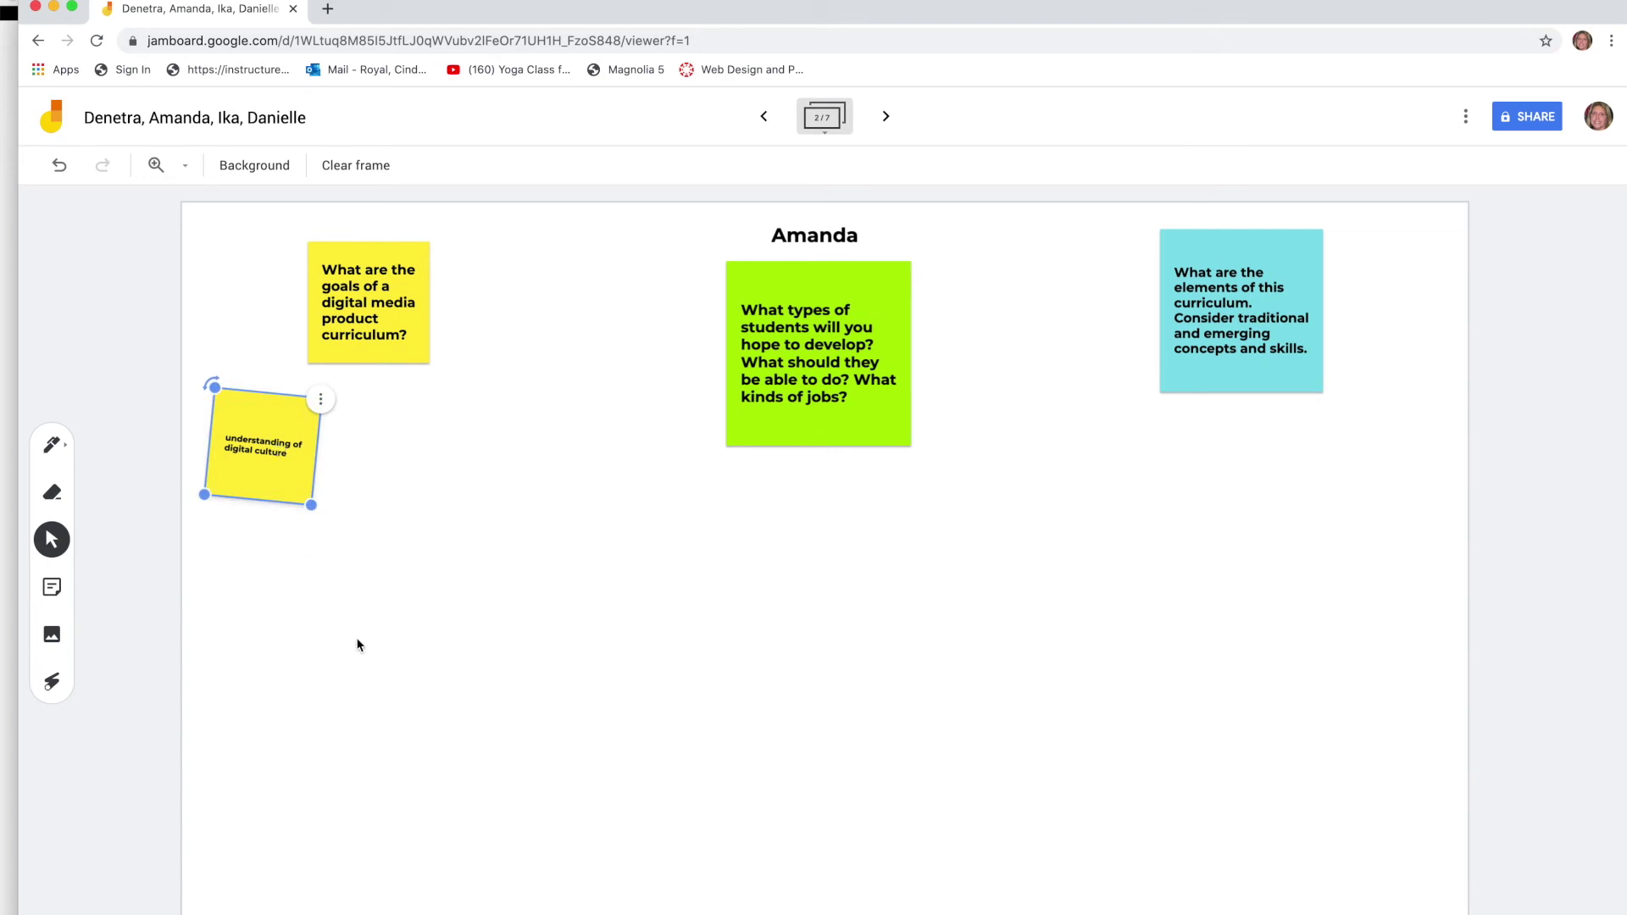
{"action": "left_click", "coordinate": [471, 623]}
{"action": "left_click", "coordinate": [885, 117]}
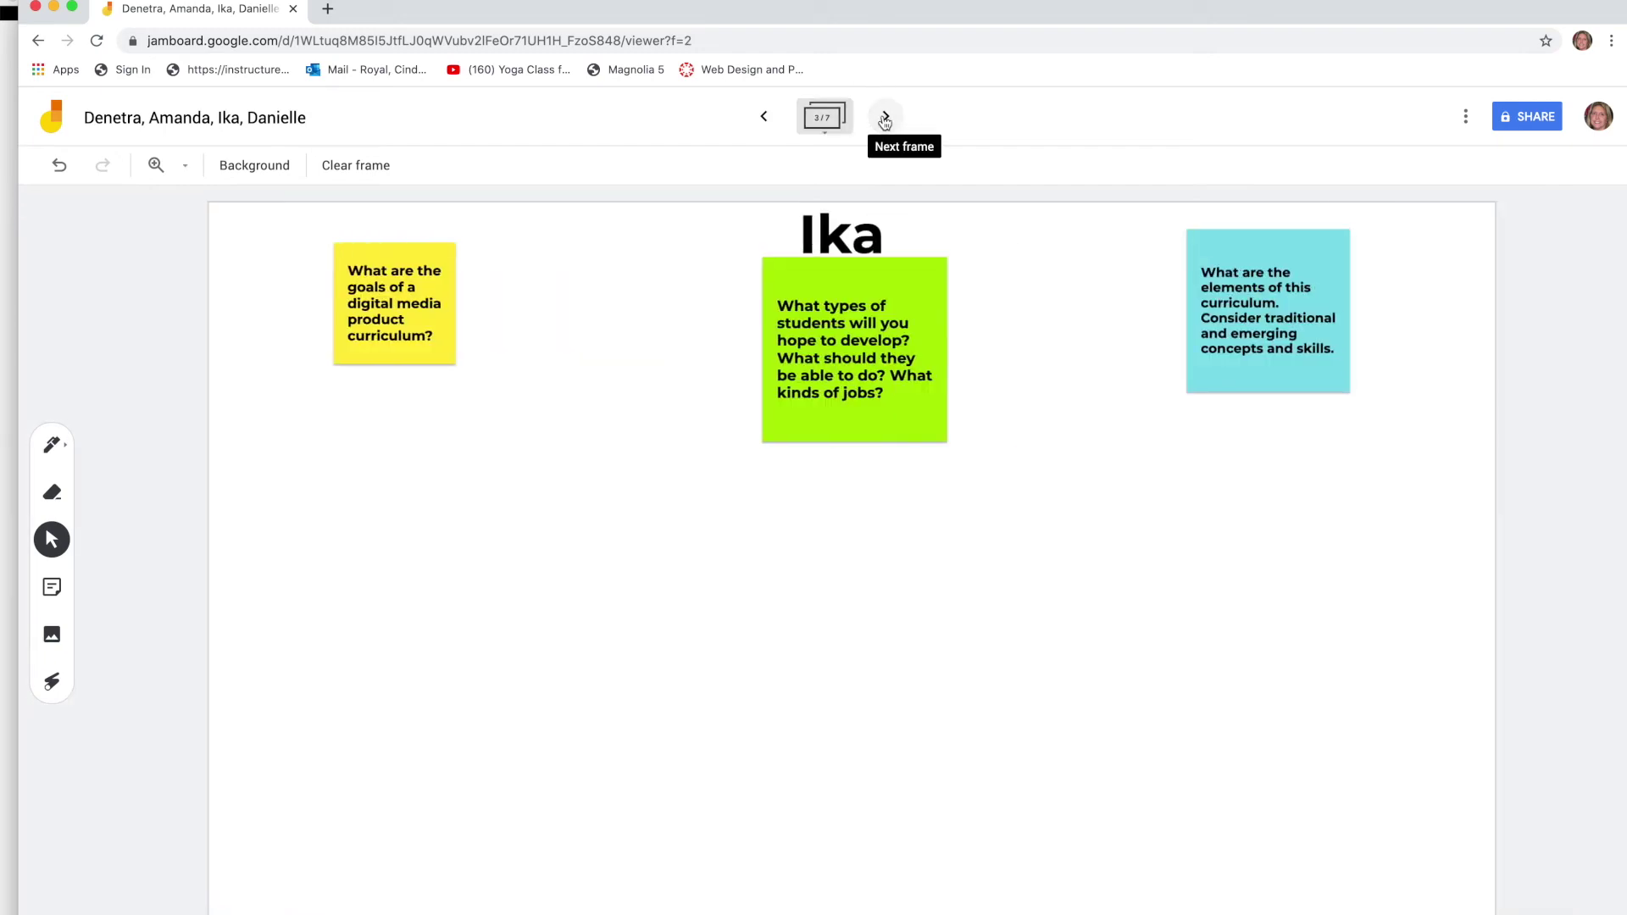
{"action": "left_click", "coordinate": [884, 118]}
{"action": "left_click", "coordinate": [885, 118]}
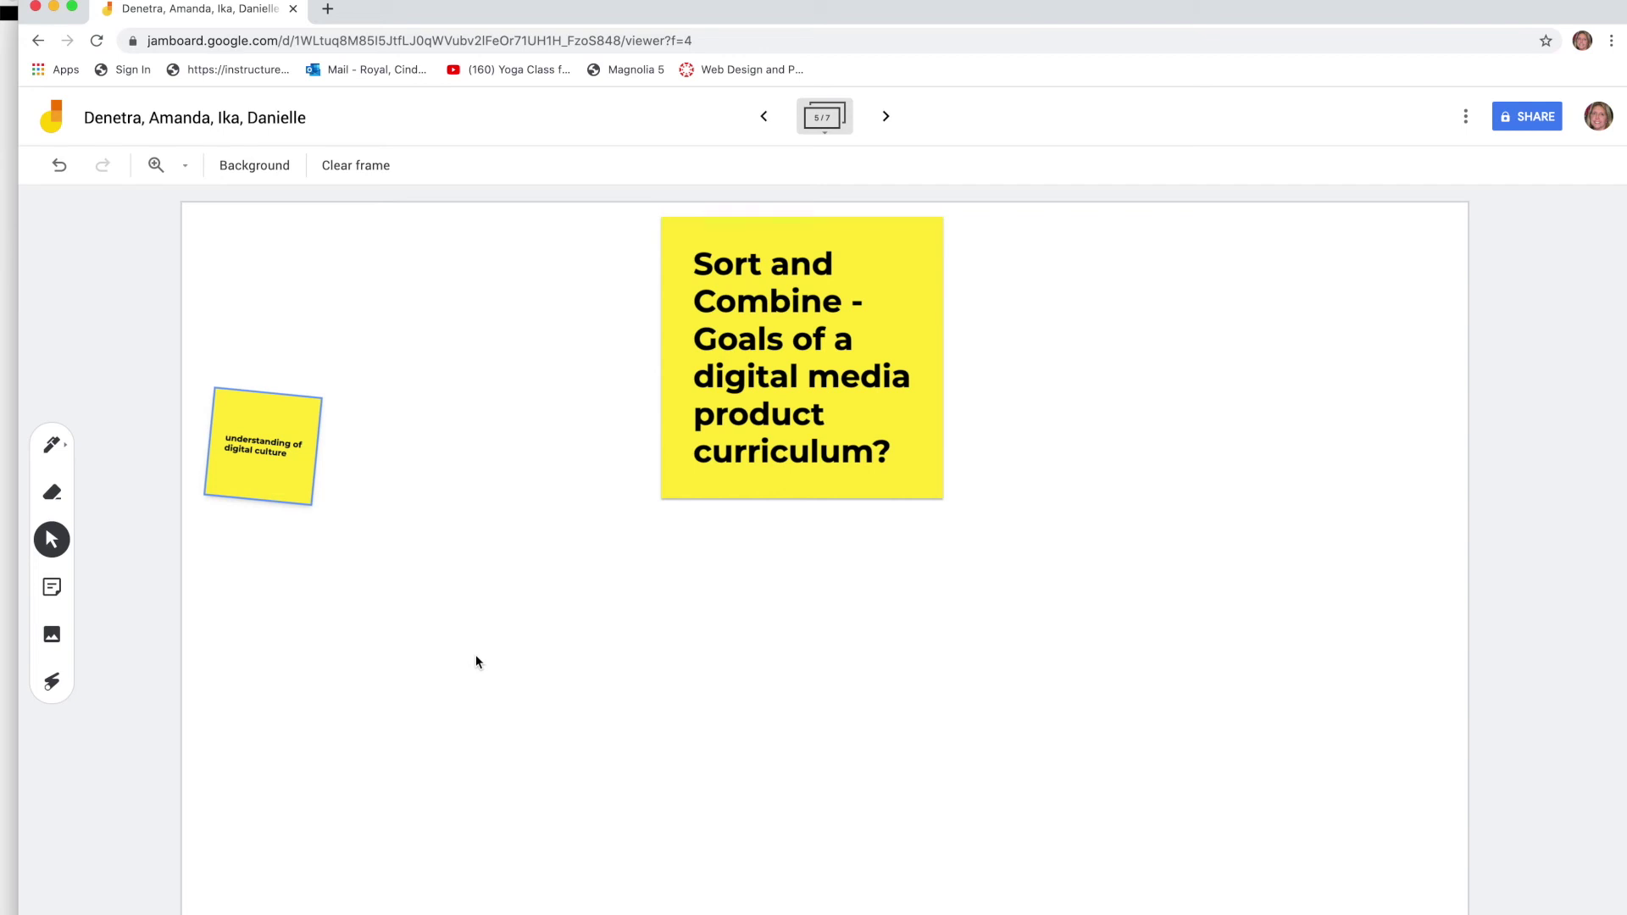
{"action": "left_click", "coordinate": [890, 130]}
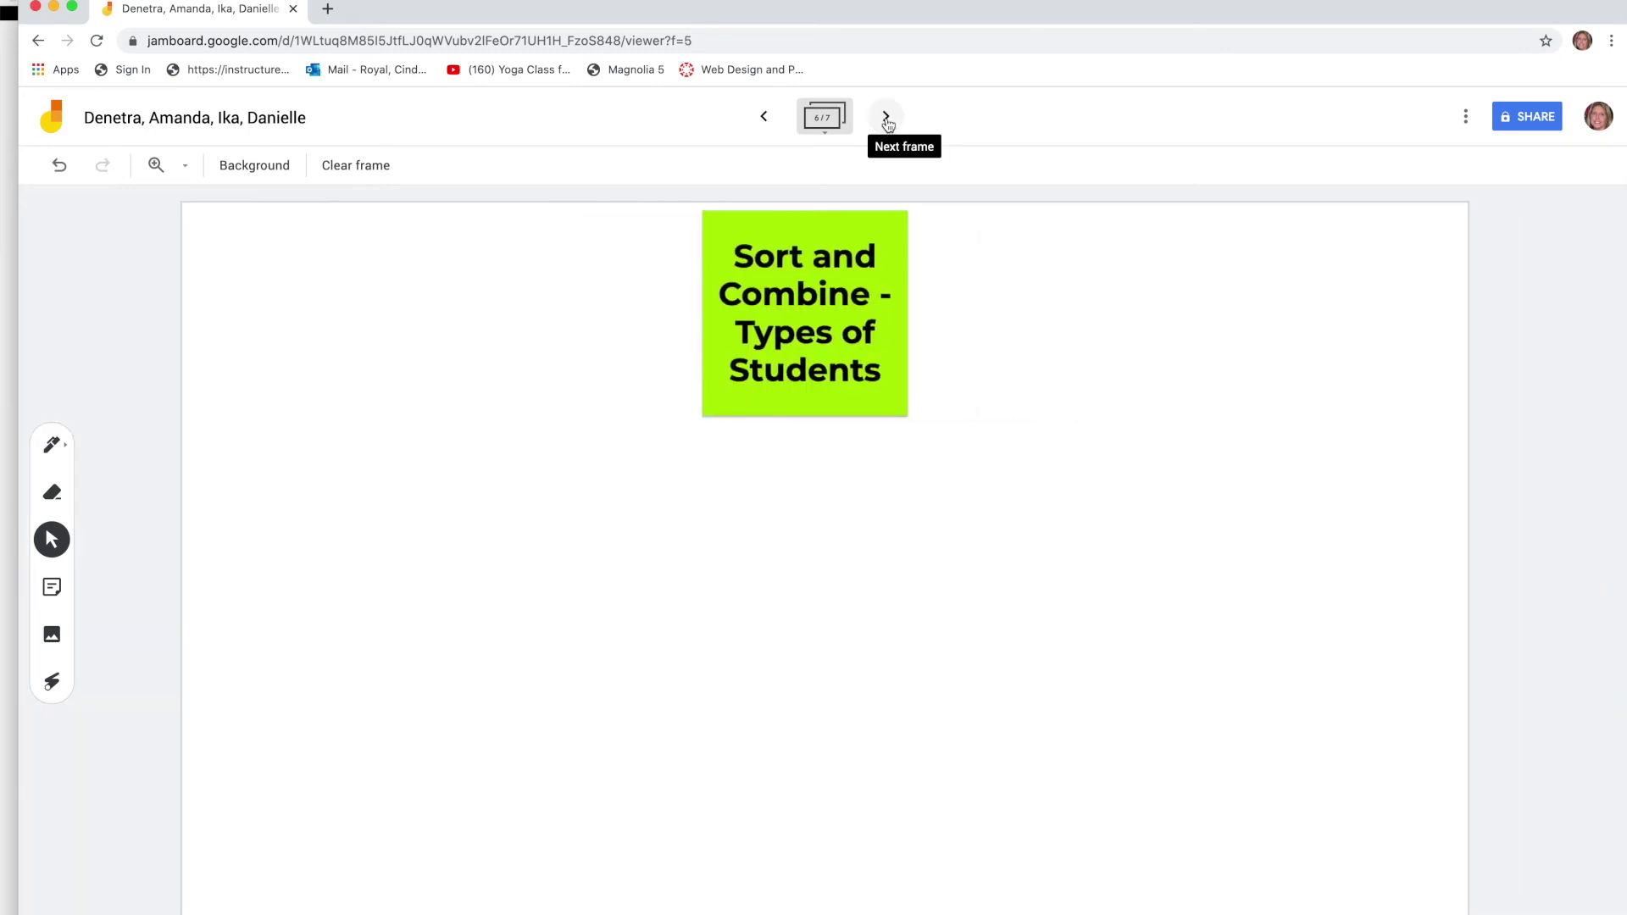
Advance to frame 7/7, Elements of Digital, Product-based Curriculum, and select the jam's web address.
{"action": "left_click", "coordinate": [888, 118]}
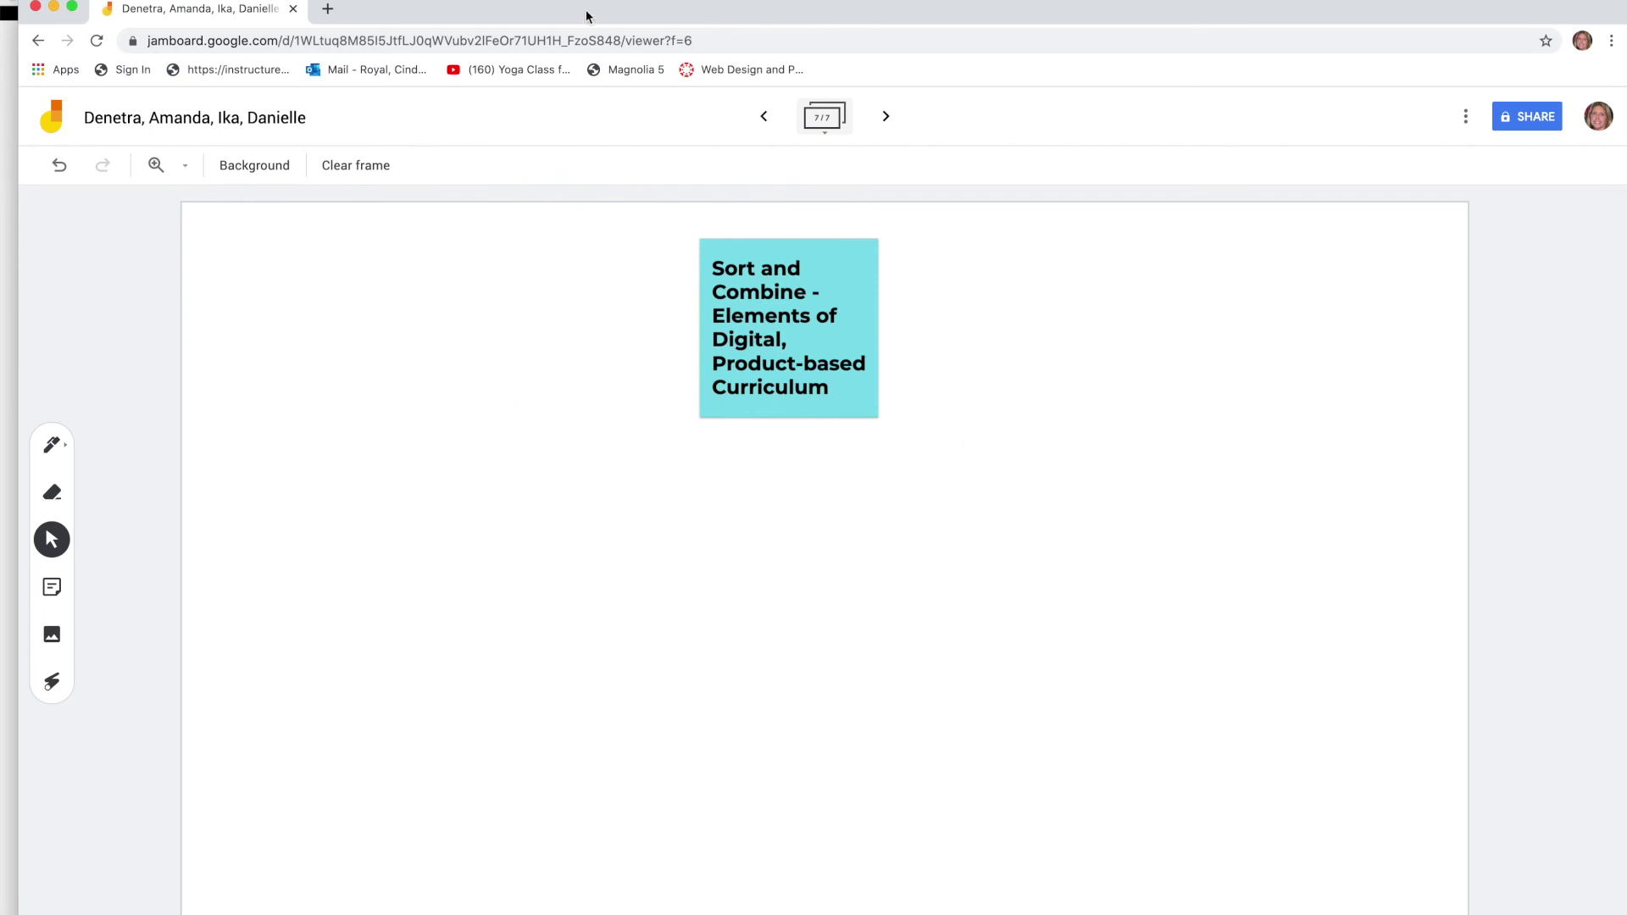
{"action": "left_click", "coordinate": [545, 42]}
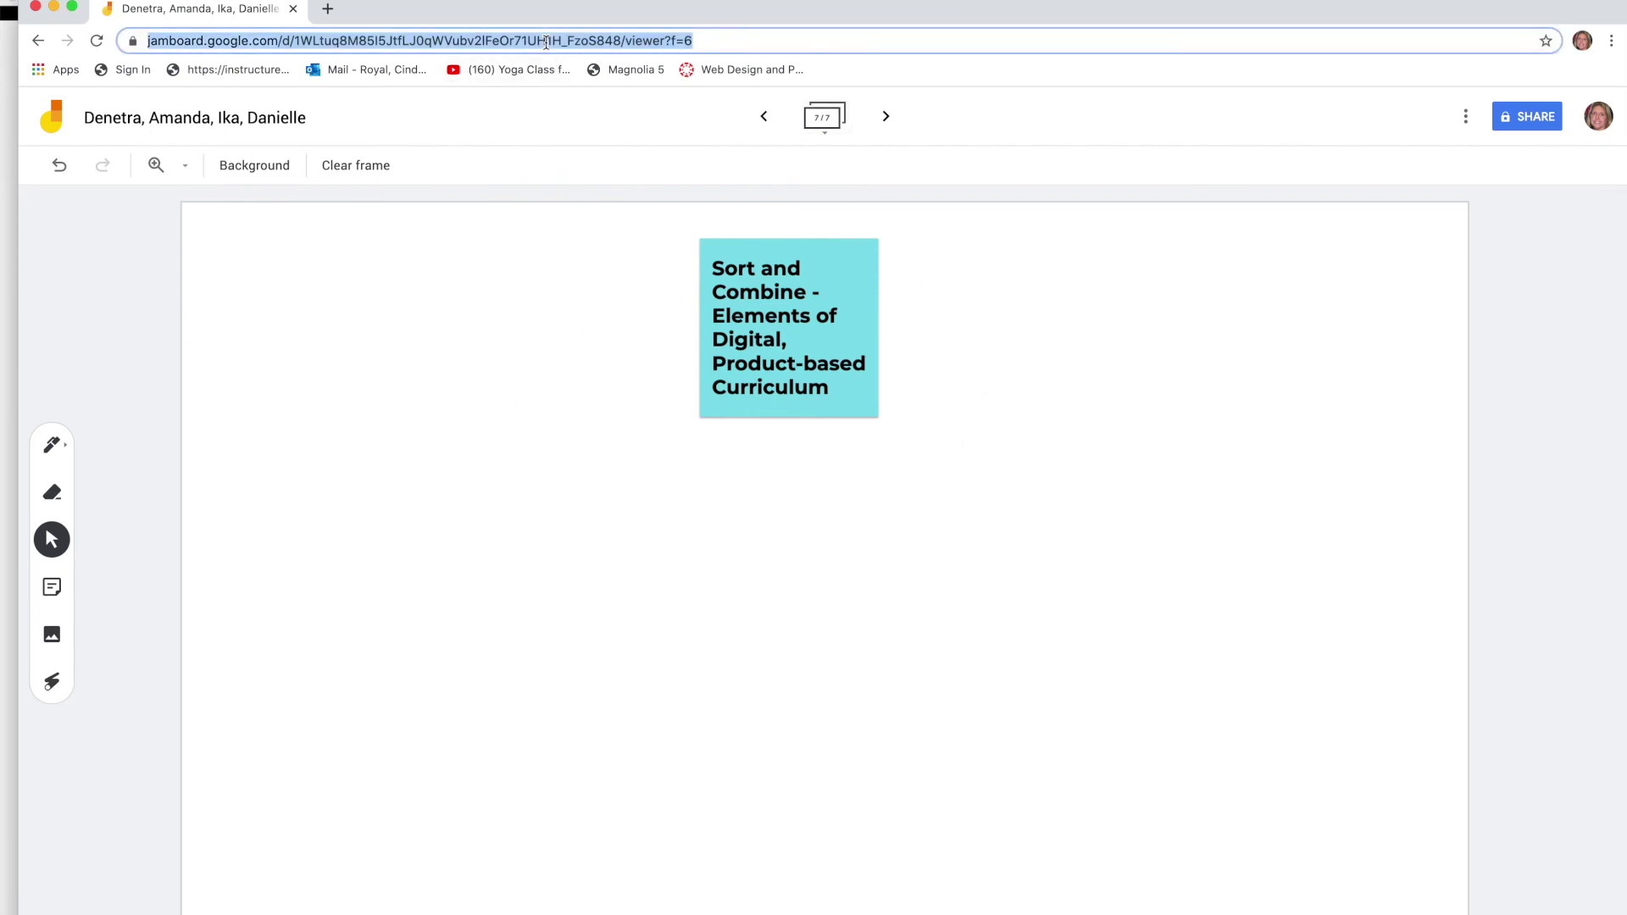